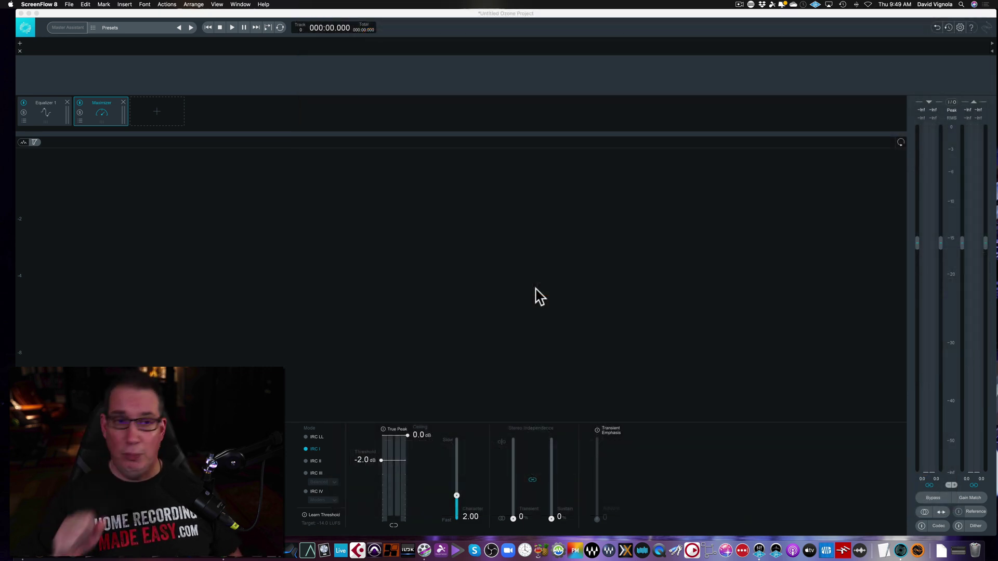
{"action": "left_click", "coordinate": [433, 15]}
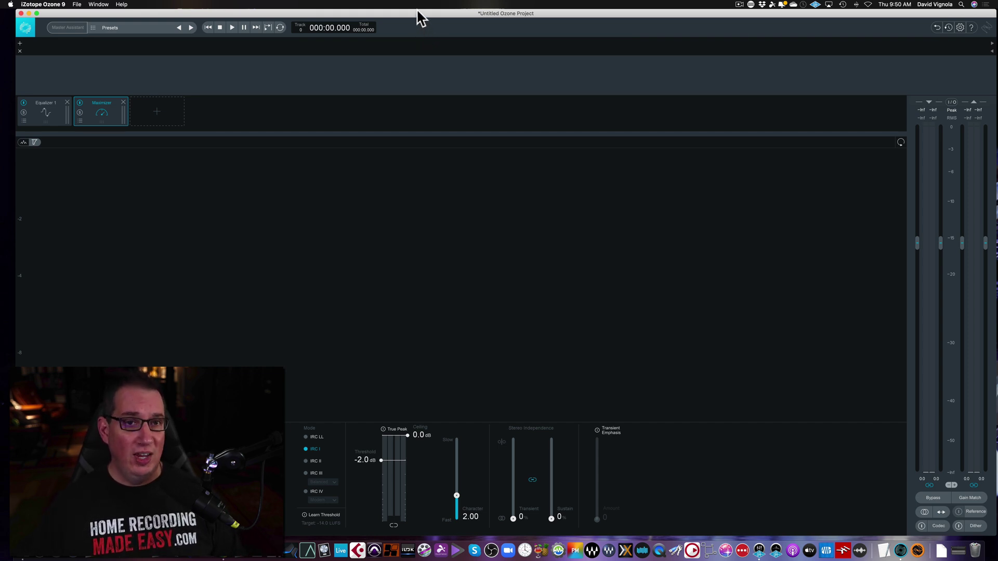
{"action": "left_click", "coordinate": [420, 18]}
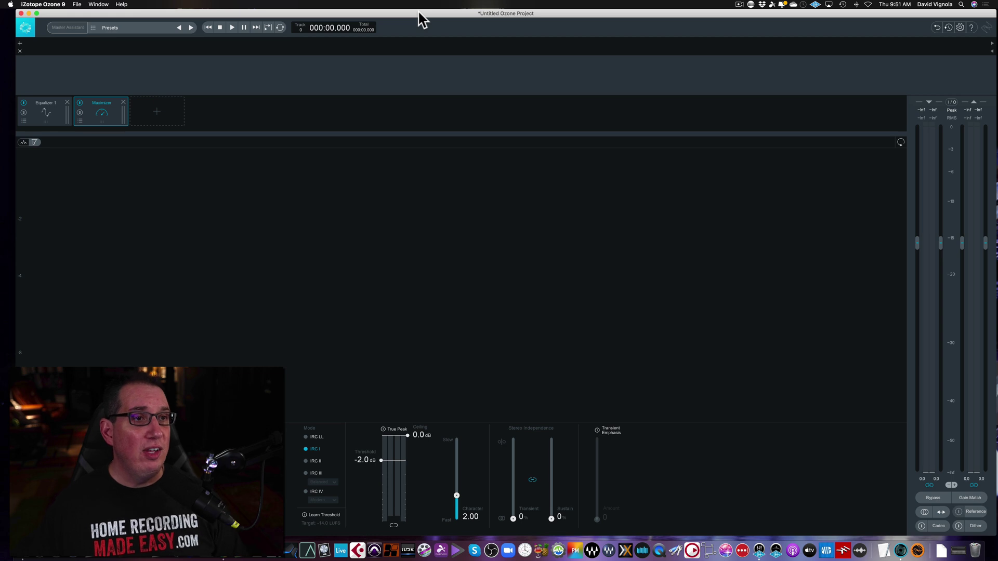
Open the Ozone 9 Preset Manager to show the global preset folders.
{"action": "left_click", "coordinate": [70, 27]}
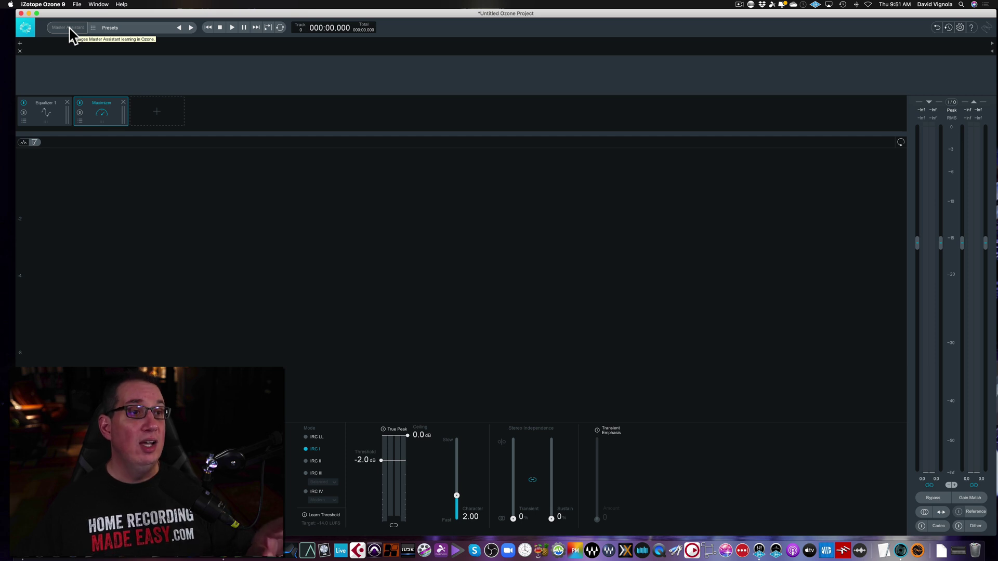
Open the preset manager and browse the All-Purpose Mastering and Genre-Specific Mastering folders.
{"action": "left_click", "coordinate": [134, 33]}
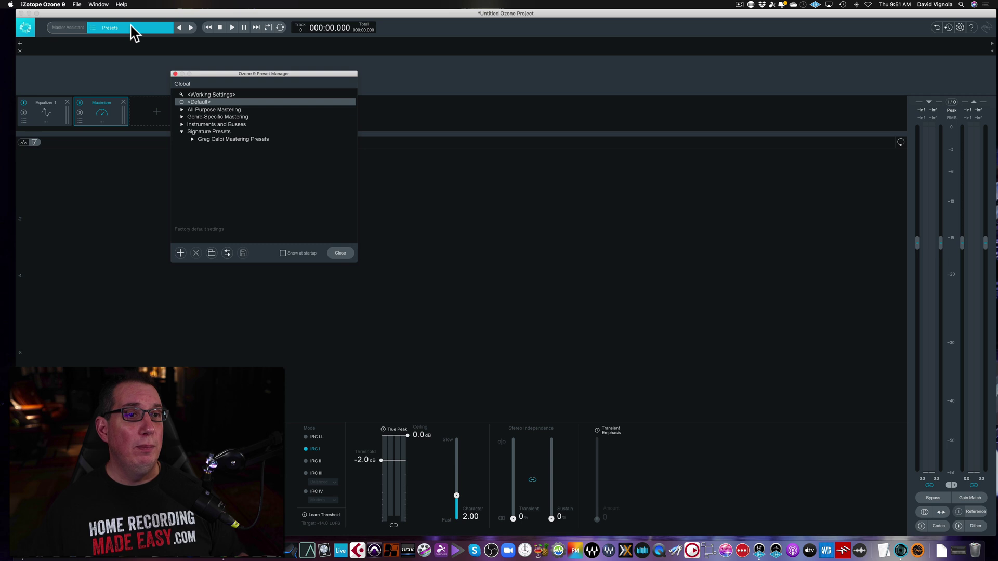
{"action": "left_click", "coordinate": [181, 110]}
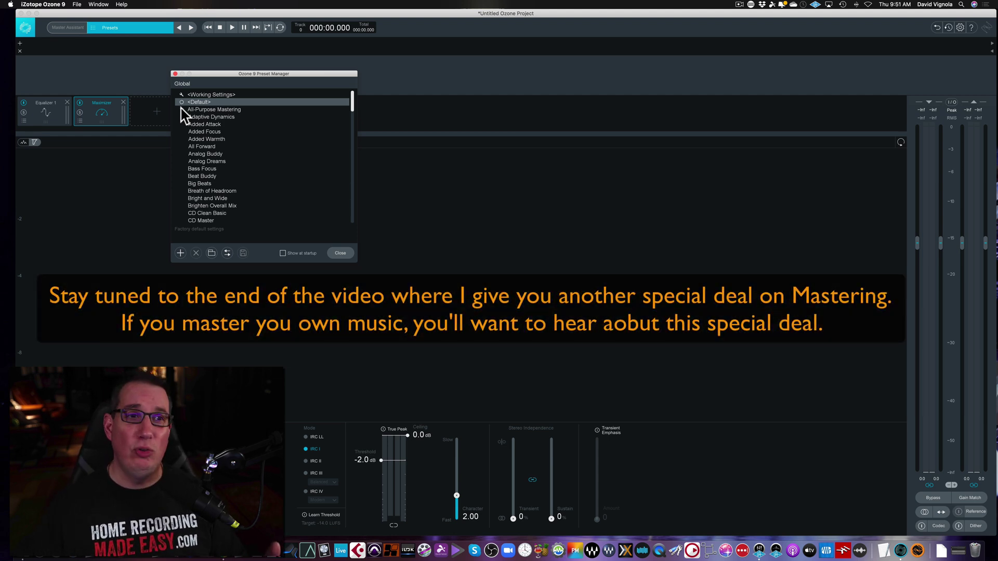
{"action": "left_click", "coordinate": [181, 109]}
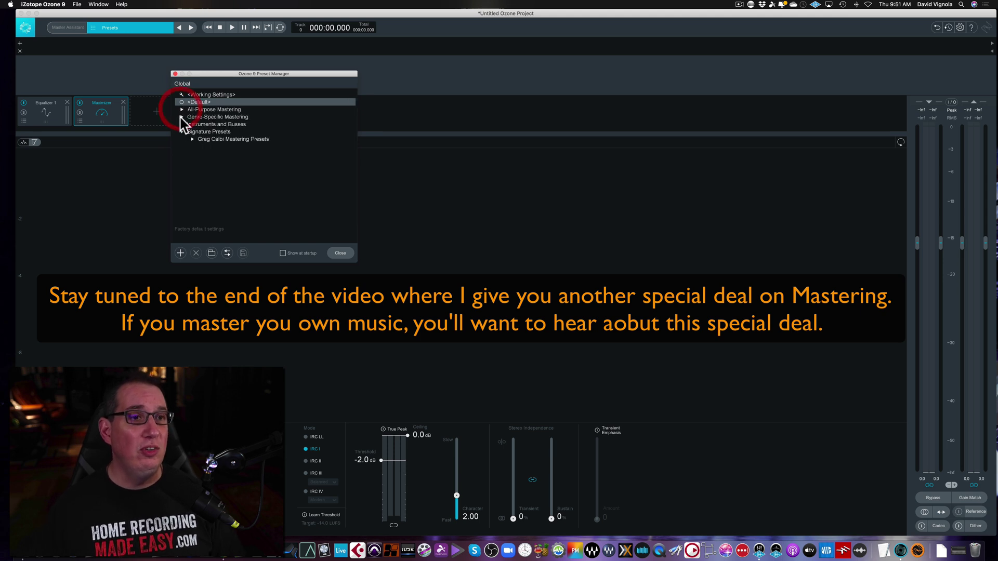
{"action": "left_click", "coordinate": [181, 109]}
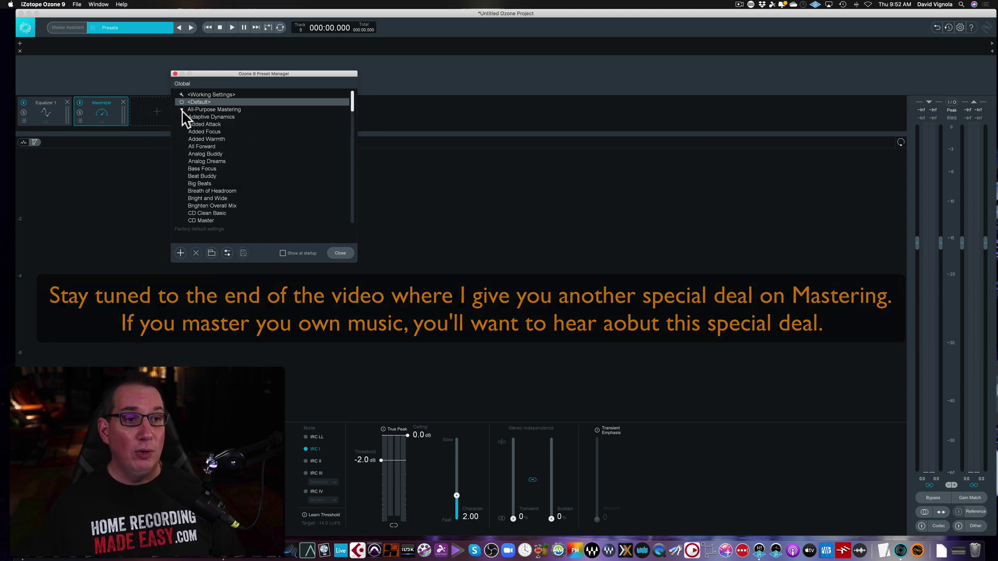
{"action": "left_click", "coordinate": [181, 110]}
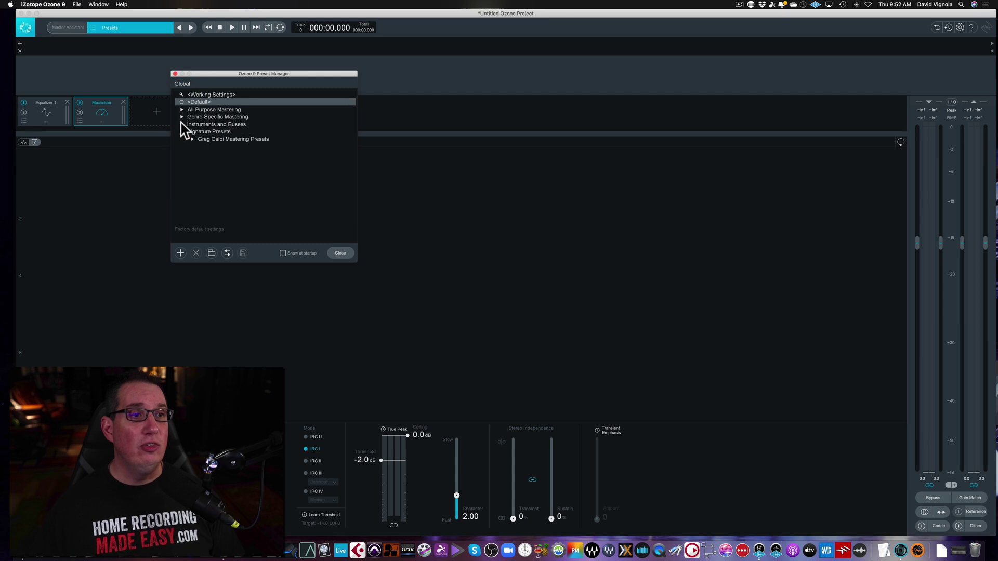
{"action": "left_click", "coordinate": [182, 117]}
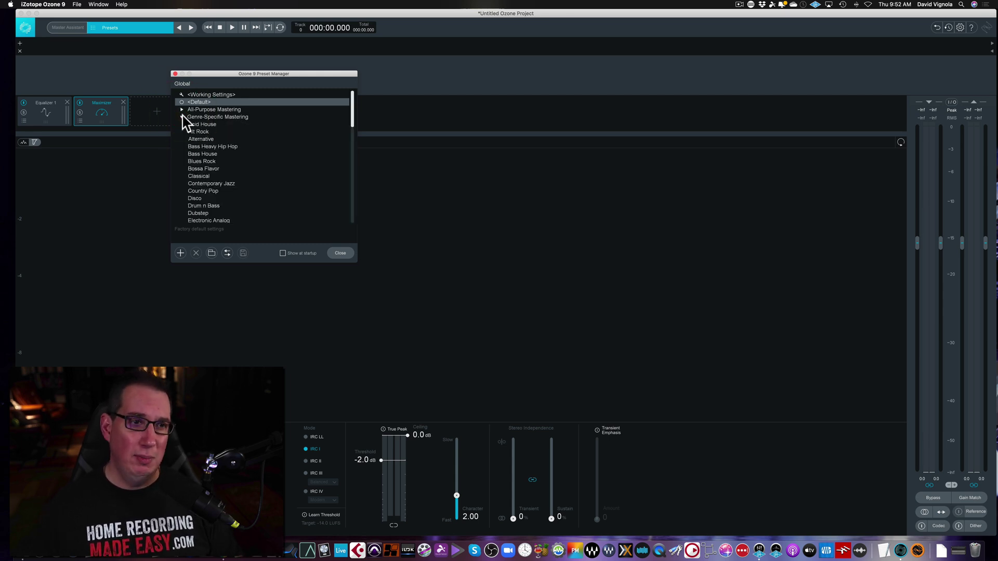
{"action": "left_click", "coordinate": [182, 117]}
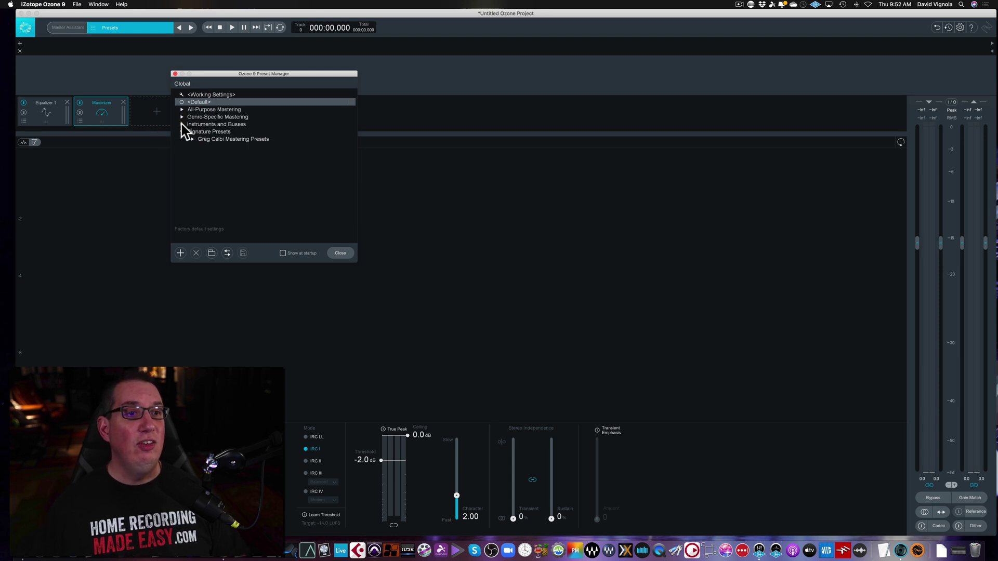
Browse the Instruments and Busses and Signature Presets folders, then close the preset manager.
{"action": "left_click", "coordinate": [182, 124]}
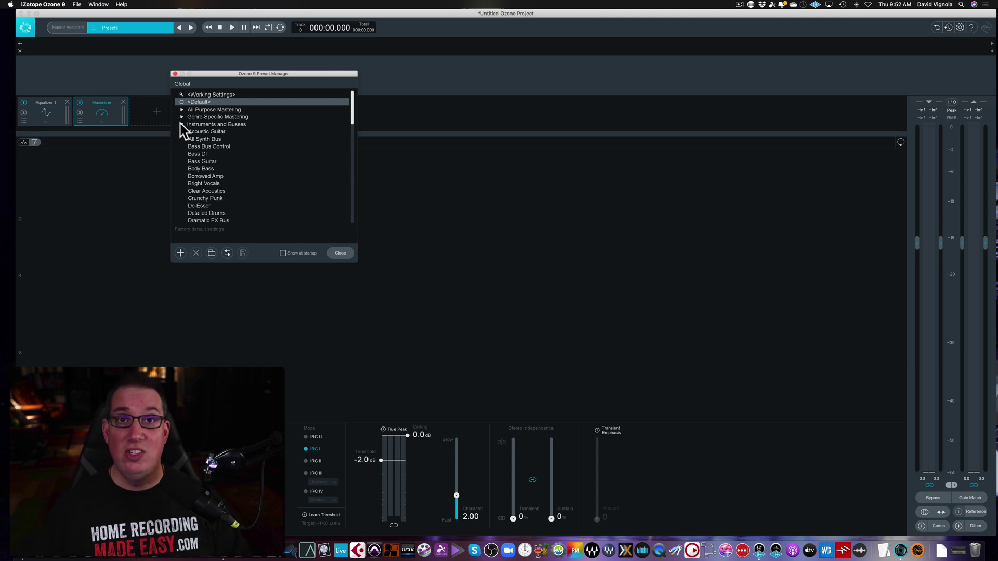
{"action": "left_click", "coordinate": [181, 124]}
{"action": "left_click", "coordinate": [181, 132]}
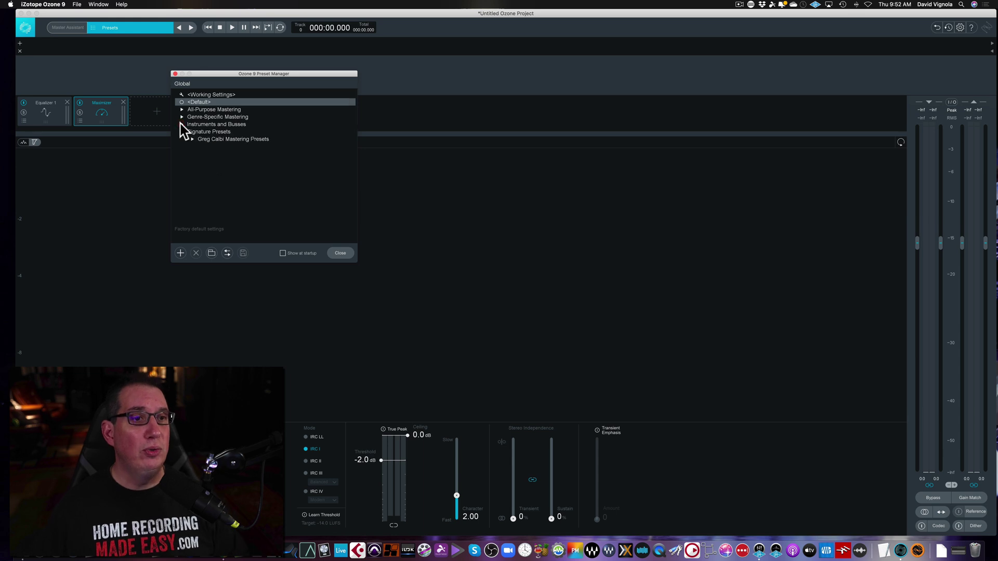
{"action": "left_click", "coordinate": [181, 131]}
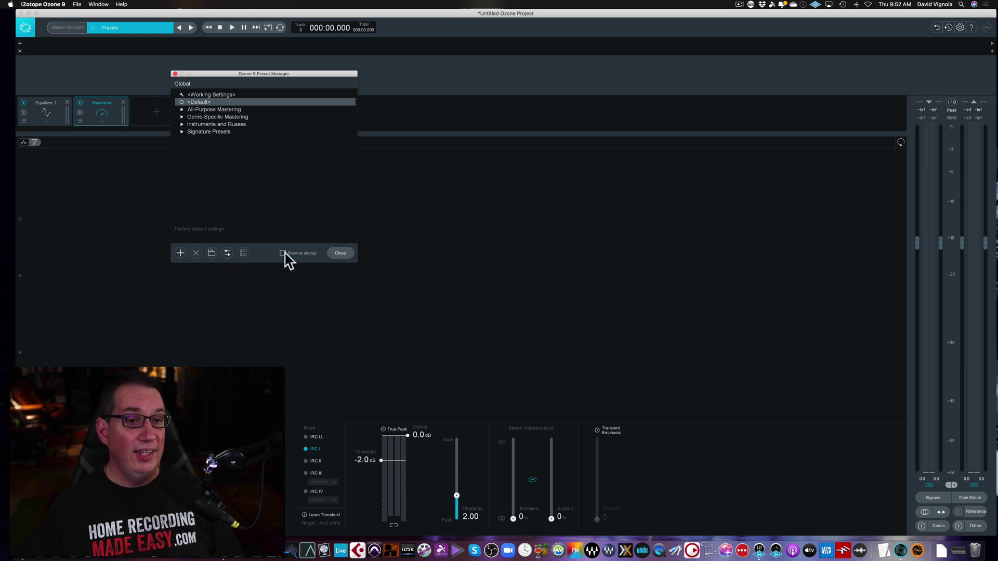
{"action": "left_click", "coordinate": [338, 254]}
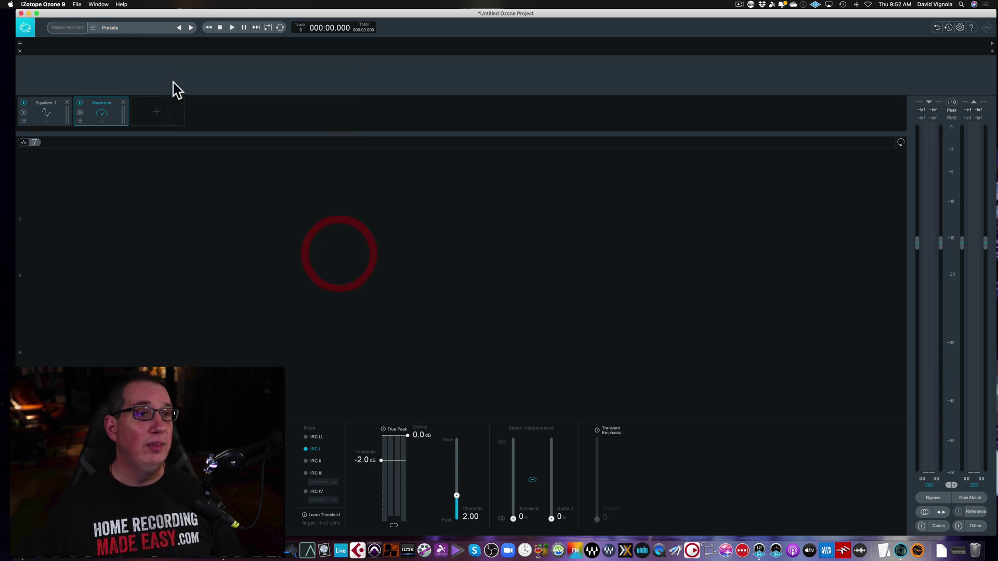
Open and enlarge the History window, then clear it back to the Initial State.
{"action": "left_click", "coordinate": [949, 27]}
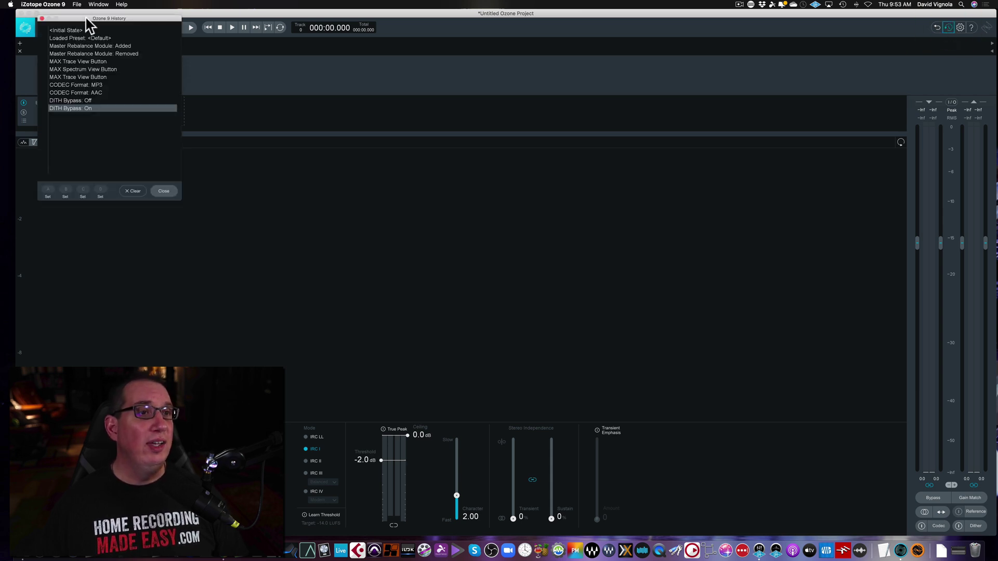
{"action": "left_click_drag", "start_coordinate": [86, 20], "coordinate": [176, 135]}
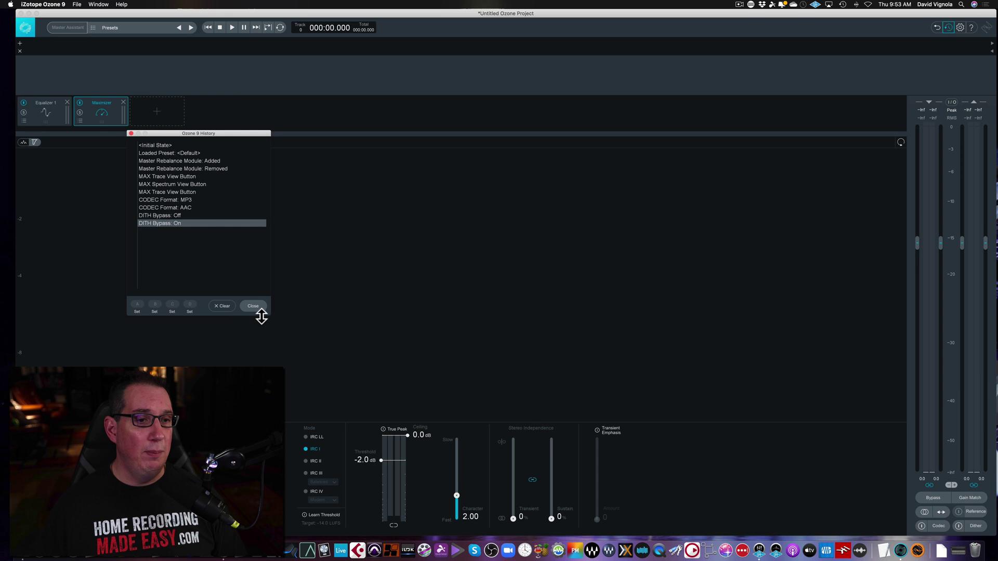
{"action": "left_click_drag", "start_coordinate": [268, 316], "coordinate": [302, 356]}
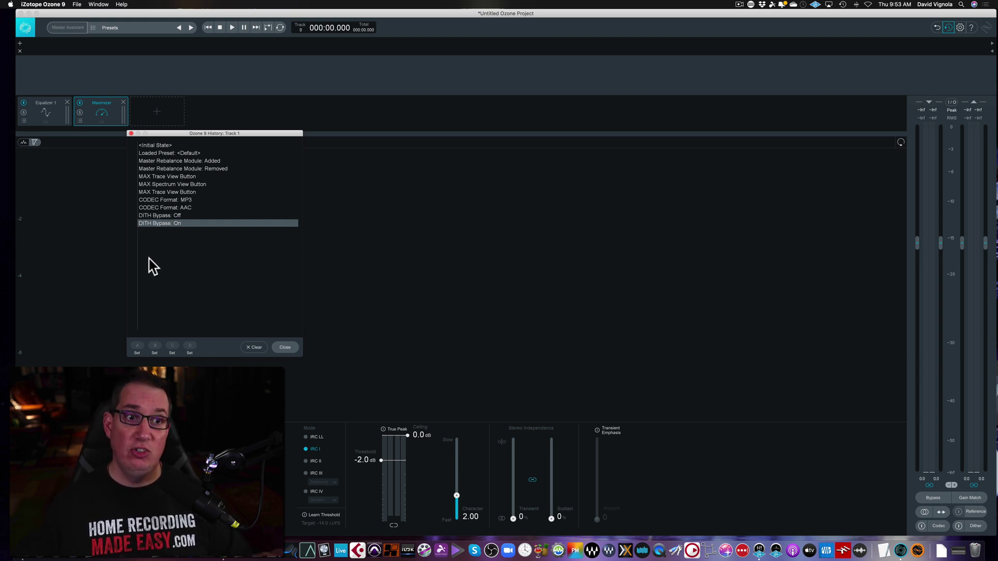
{"action": "left_click", "coordinate": [257, 347]}
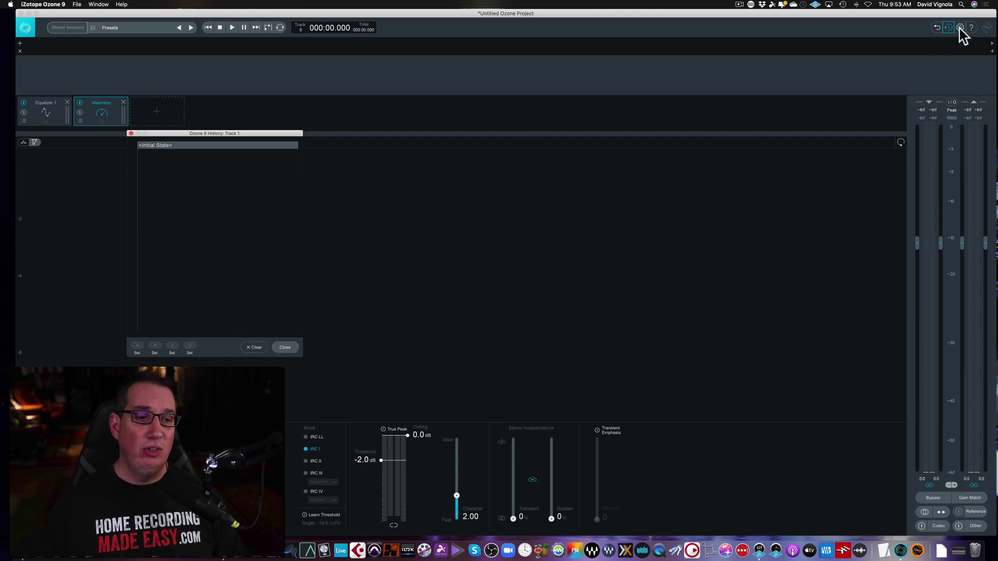
Close History and review the Options' Spectrum, Equalizer, Dynamics and Imager pages.
{"action": "left_click", "coordinate": [130, 134]}
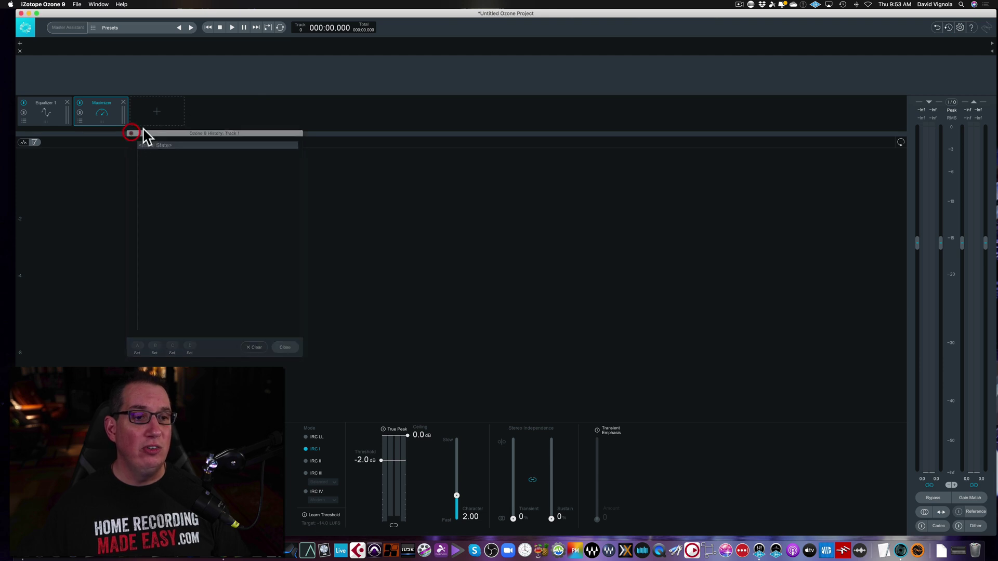
{"action": "left_click", "coordinate": [960, 27]}
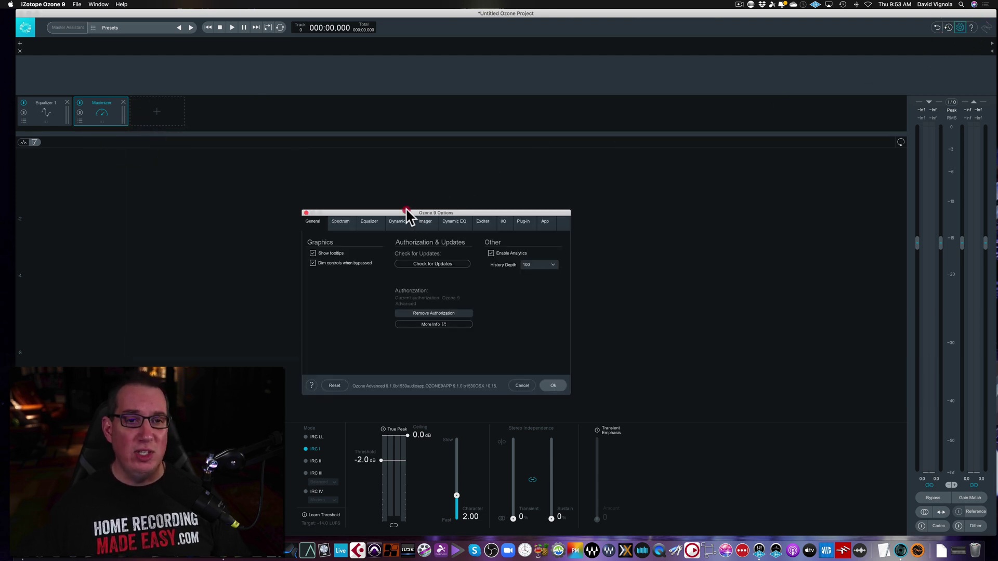
{"action": "left_click_drag", "start_coordinate": [407, 208], "coordinate": [377, 162]}
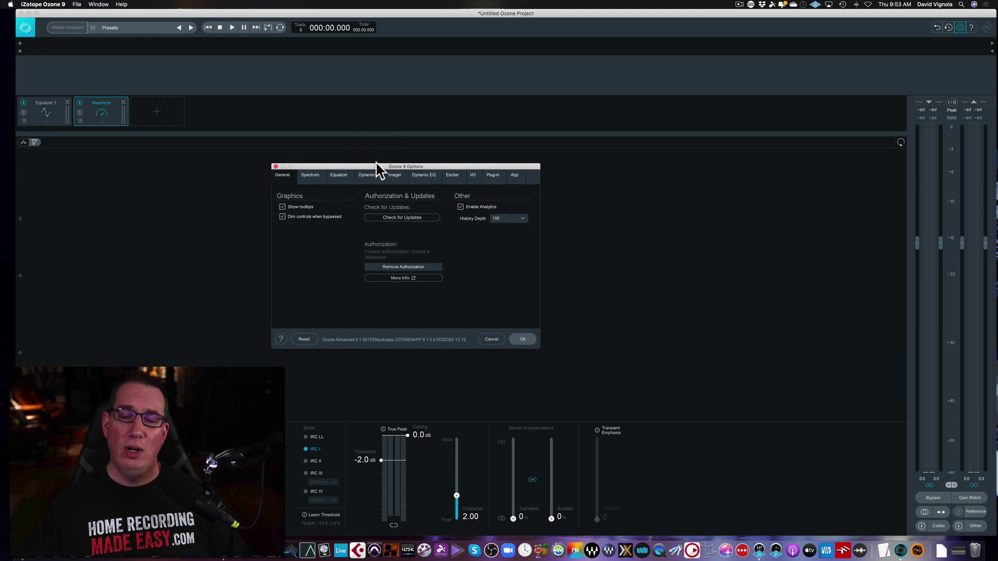
{"action": "left_click", "coordinate": [311, 176]}
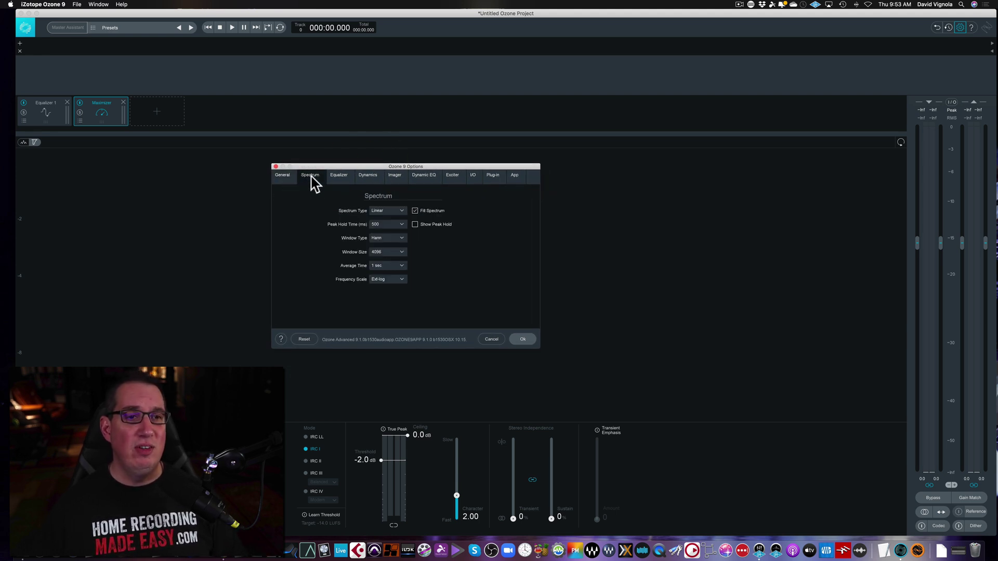
{"action": "left_click", "coordinate": [338, 175]}
{"action": "left_click", "coordinate": [367, 176]}
{"action": "left_click", "coordinate": [394, 176]}
Review the Dynamic EQ, Exciter, I/O, Plug-in and App pages, then cancel Options.
{"action": "left_click", "coordinate": [424, 176]}
{"action": "left_click", "coordinate": [452, 176]}
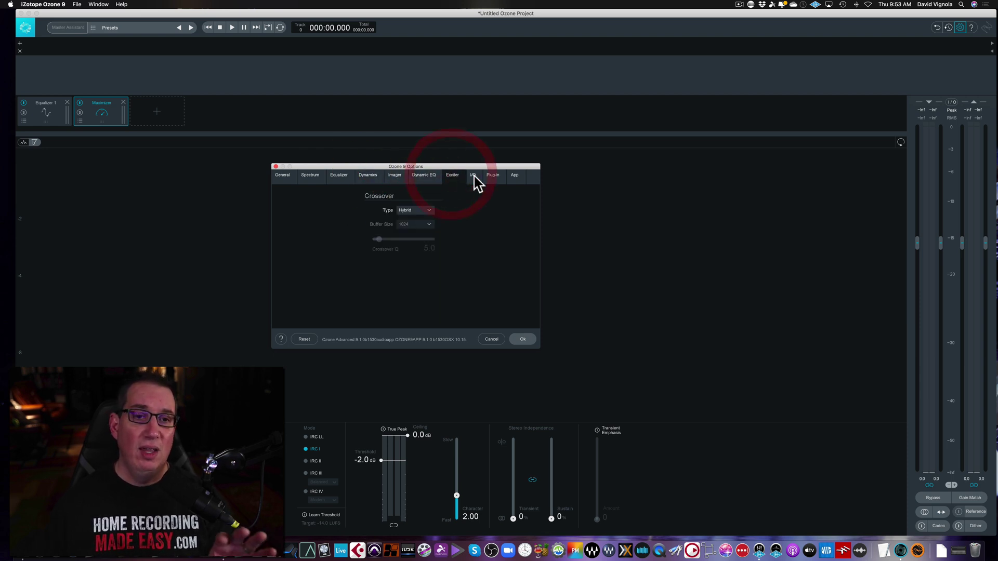
{"action": "left_click", "coordinate": [473, 176]}
{"action": "left_click", "coordinate": [495, 176]}
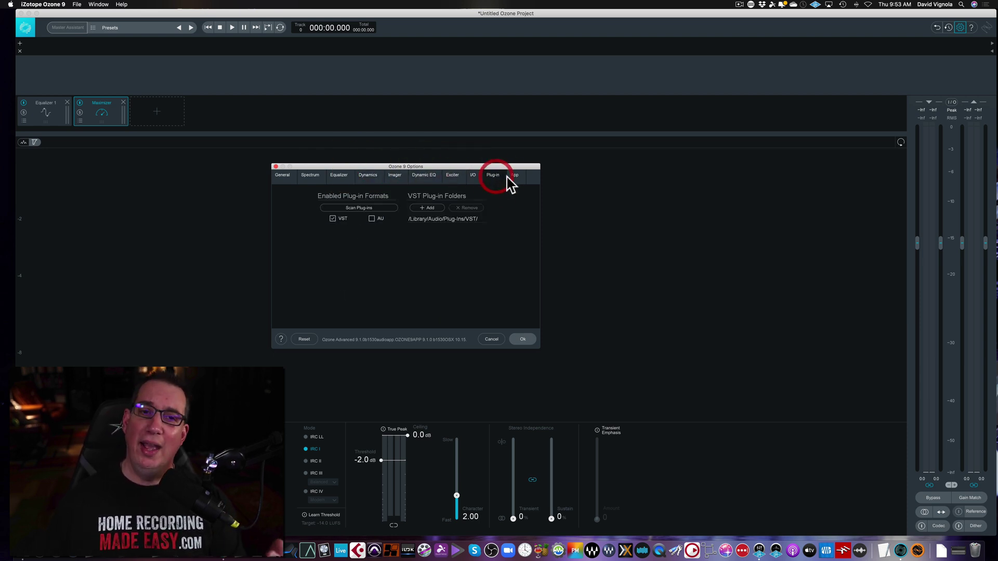
{"action": "left_click", "coordinate": [513, 176]}
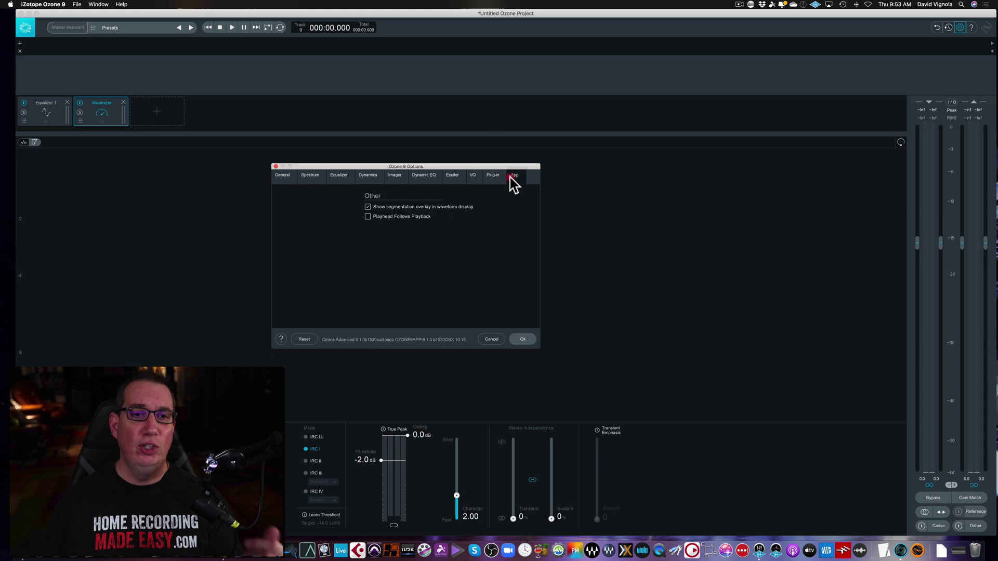
{"action": "left_click", "coordinate": [491, 340]}
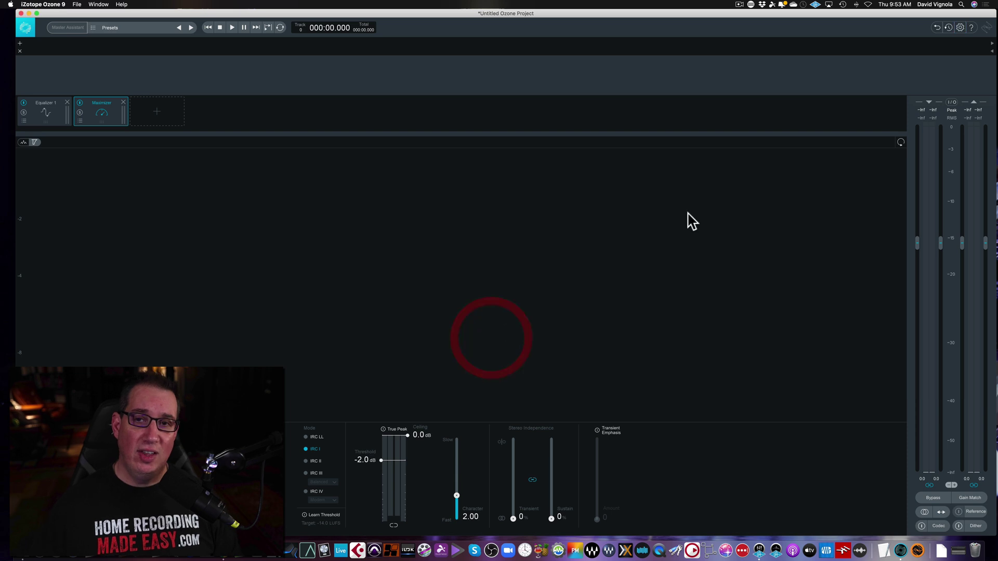
Open the Ozone 9 help guide's Introduction page in Chrome.
{"action": "left_click", "coordinate": [970, 29]}
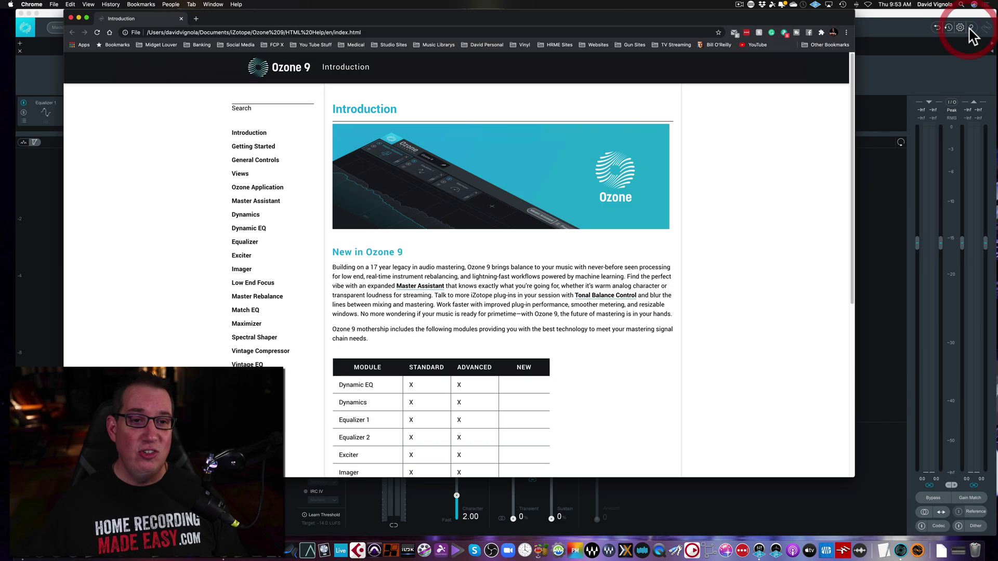
{"action": "left_click_drag", "start_coordinate": [317, 20], "coordinate": [308, 26]}
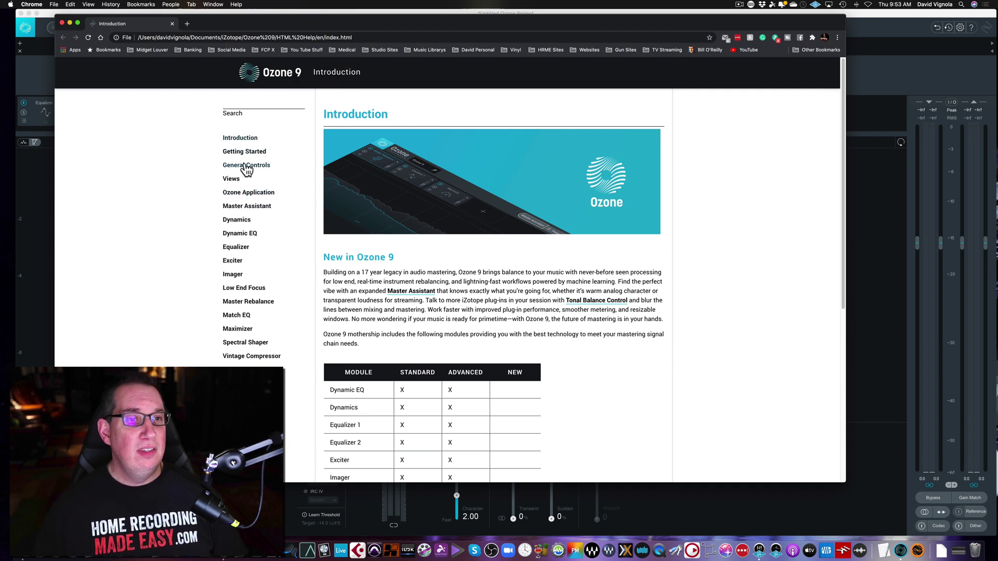
{"action": "scroll", "coordinate": [394, 280], "scroll_direction": "down", "scroll_amount": 5}
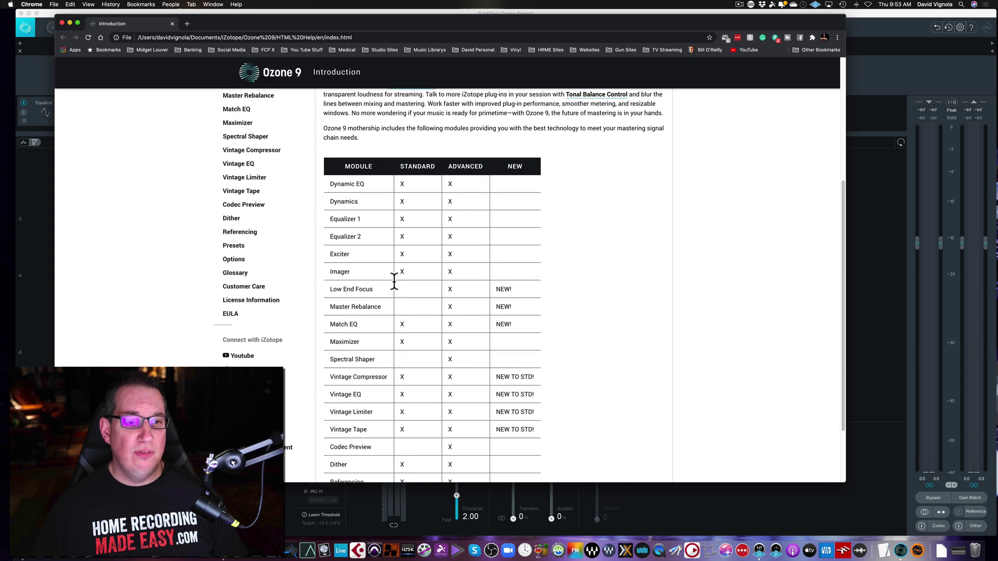
{"action": "scroll", "coordinate": [341, 196], "scroll_direction": "up", "scroll_amount": 5}
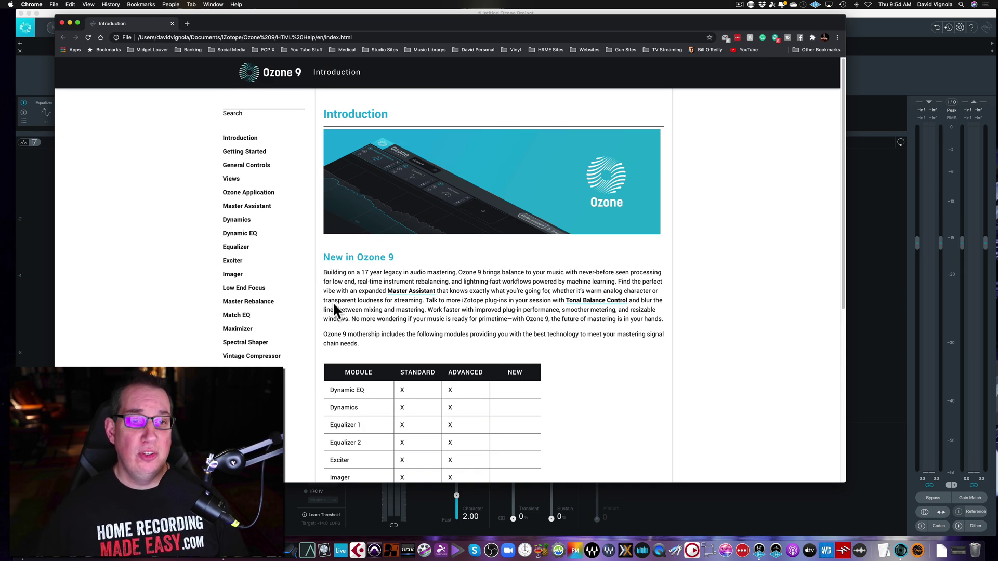
{"action": "scroll", "coordinate": [332, 309], "scroll_direction": "down", "scroll_amount": 4}
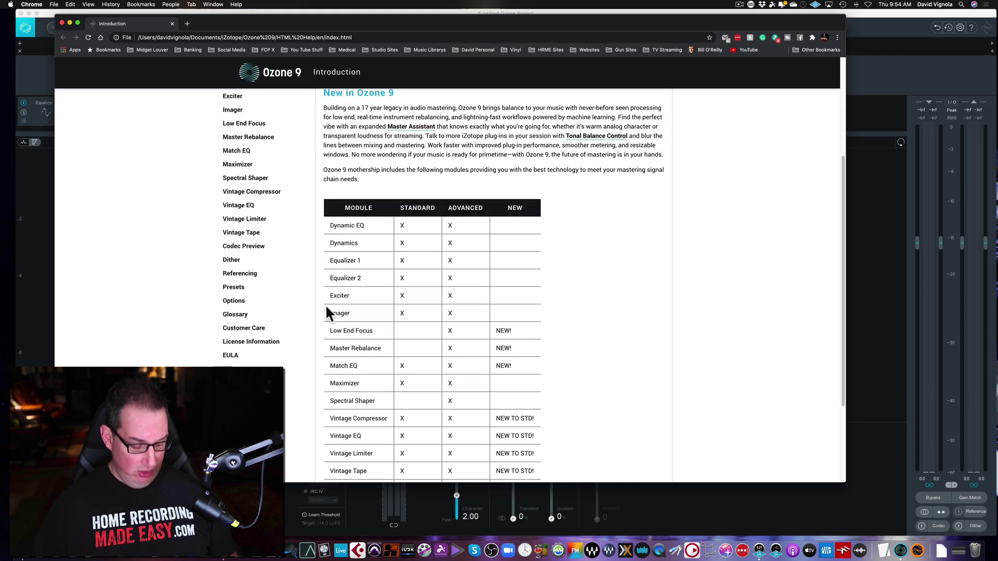
Scroll through the table of modules in the Standard and Advanced editions.
{"action": "key", "text": "XF86MonBrightnessUp"}
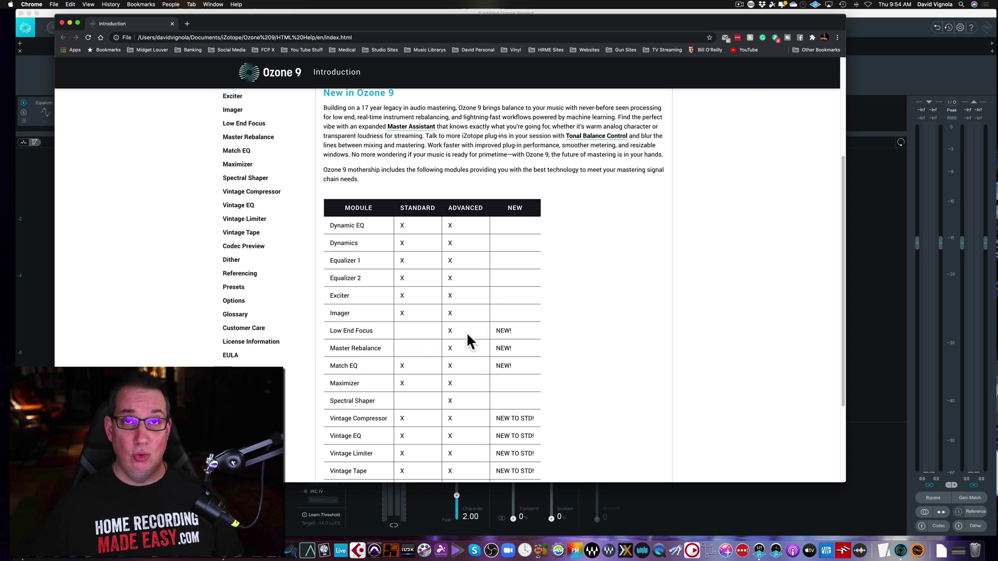
{"action": "scroll", "coordinate": [407, 336], "scroll_direction": "down", "scroll_amount": 2}
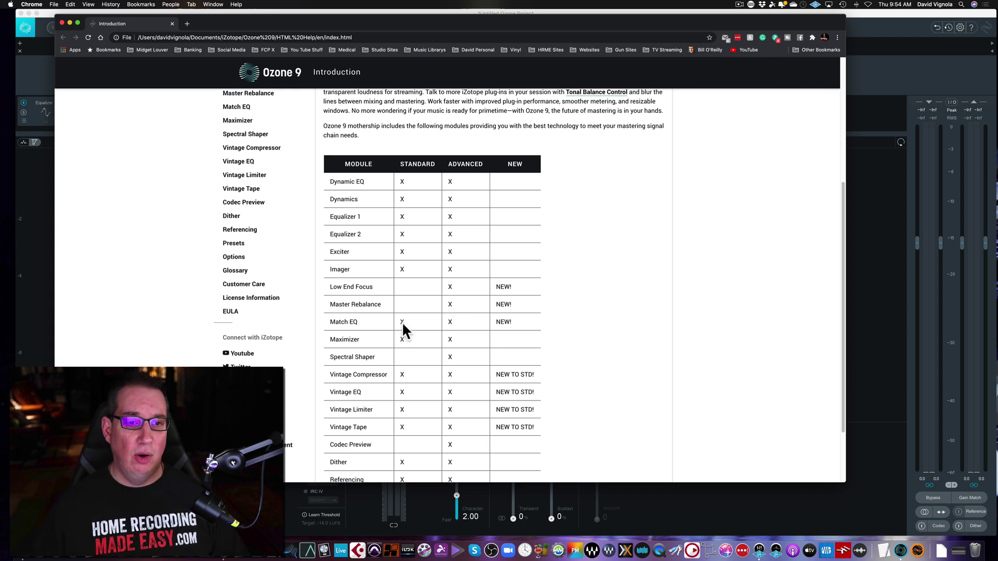
{"action": "scroll", "coordinate": [422, 350], "scroll_direction": "down", "scroll_amount": 2}
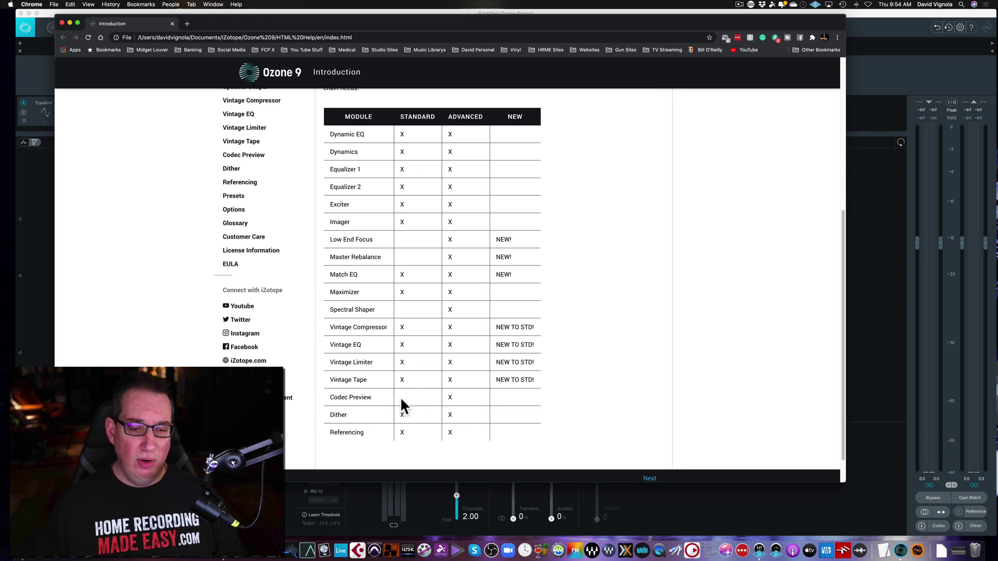
{"action": "scroll", "coordinate": [410, 398], "scroll_direction": "down", "scroll_amount": 1}
{"action": "scroll", "coordinate": [411, 398], "scroll_direction": "up", "scroll_amount": 5}
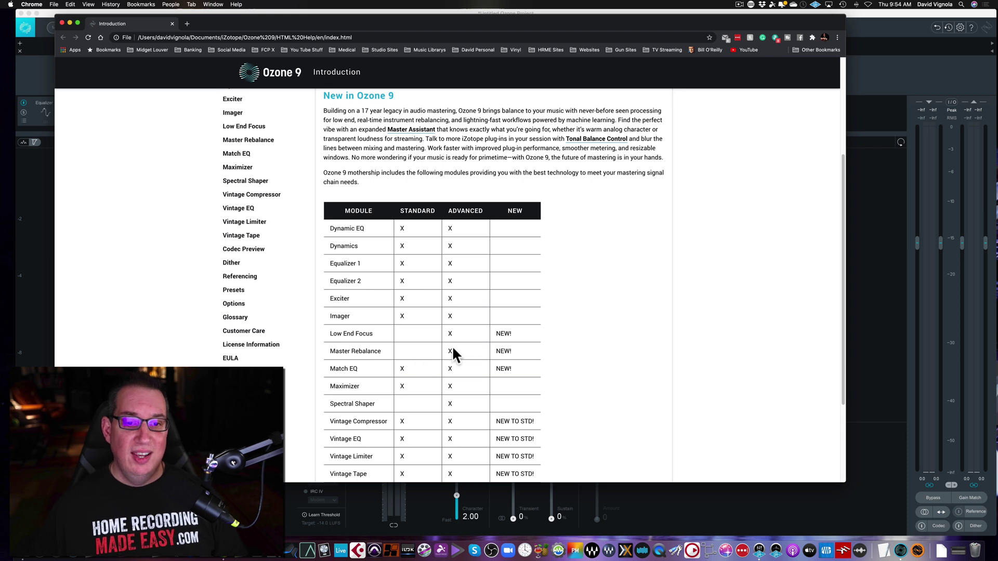
{"action": "scroll", "coordinate": [451, 345], "scroll_direction": "down", "scroll_amount": 1}
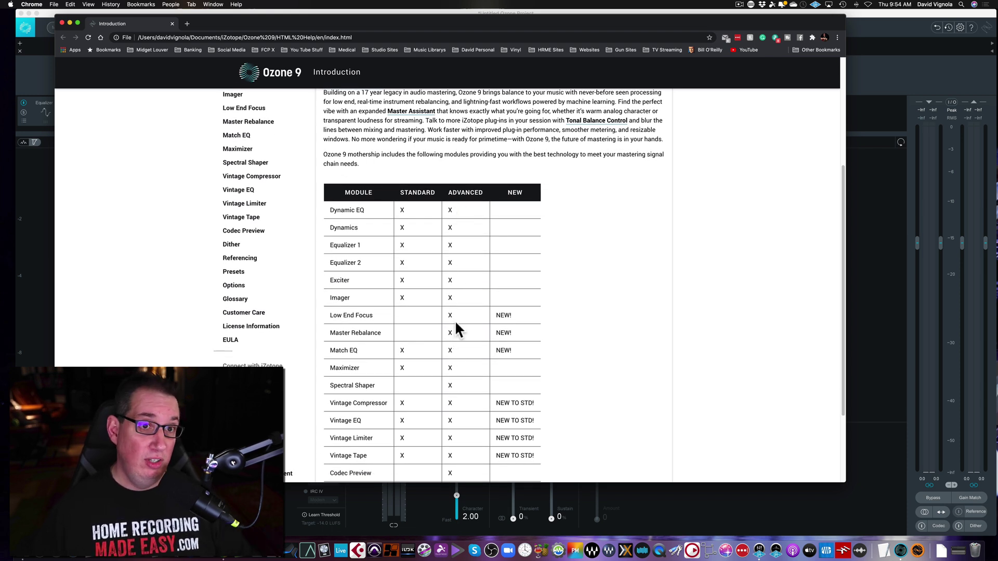
{"action": "scroll", "coordinate": [392, 229], "scroll_direction": "up", "scroll_amount": 5}
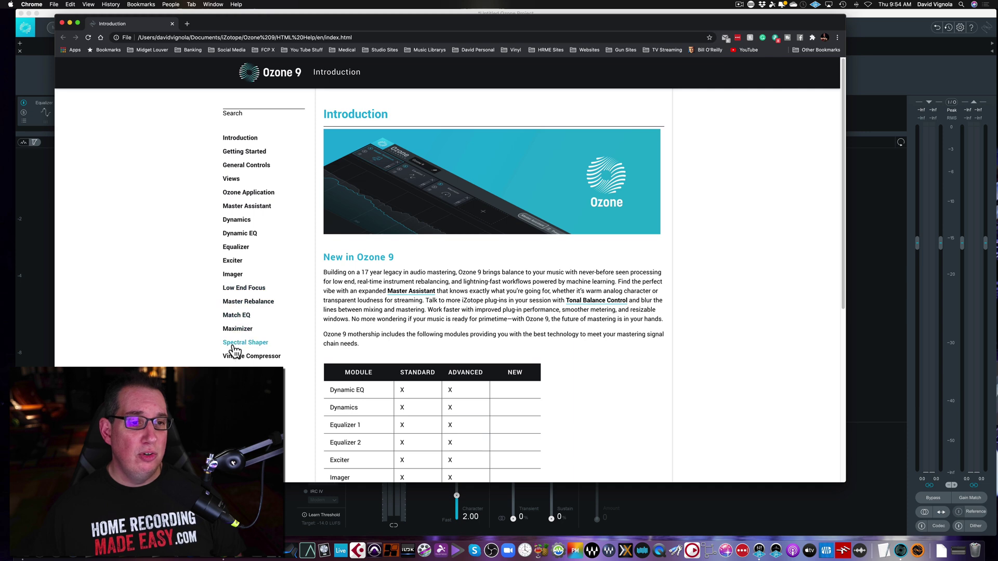
Open the Maximizer help page and read through its Module Interface and IRC Modes sections.
{"action": "left_click", "coordinate": [237, 329]}
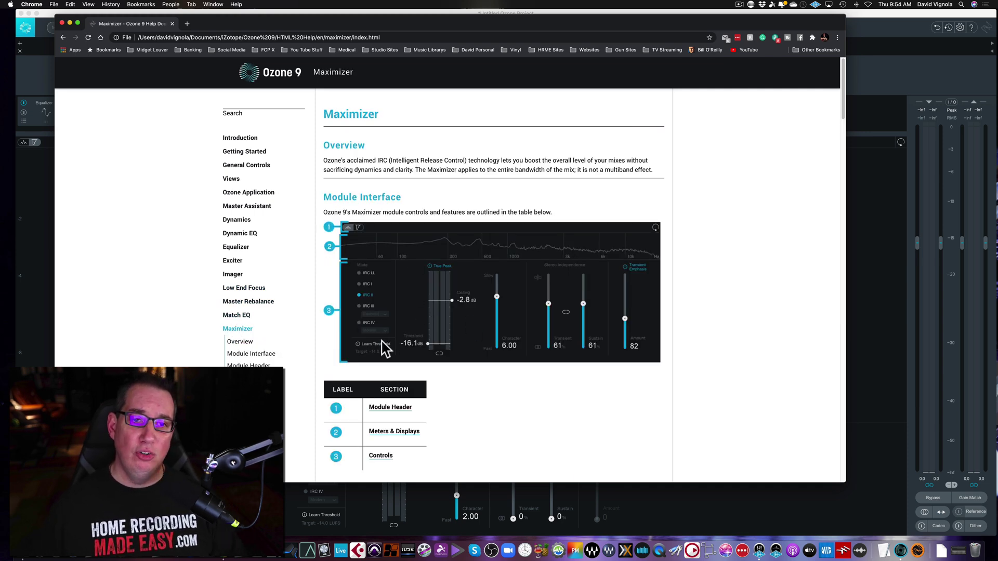
{"action": "scroll", "coordinate": [363, 360], "scroll_direction": "down", "scroll_amount": 1}
{"action": "scroll", "coordinate": [365, 369], "scroll_direction": "down", "scroll_amount": 10}
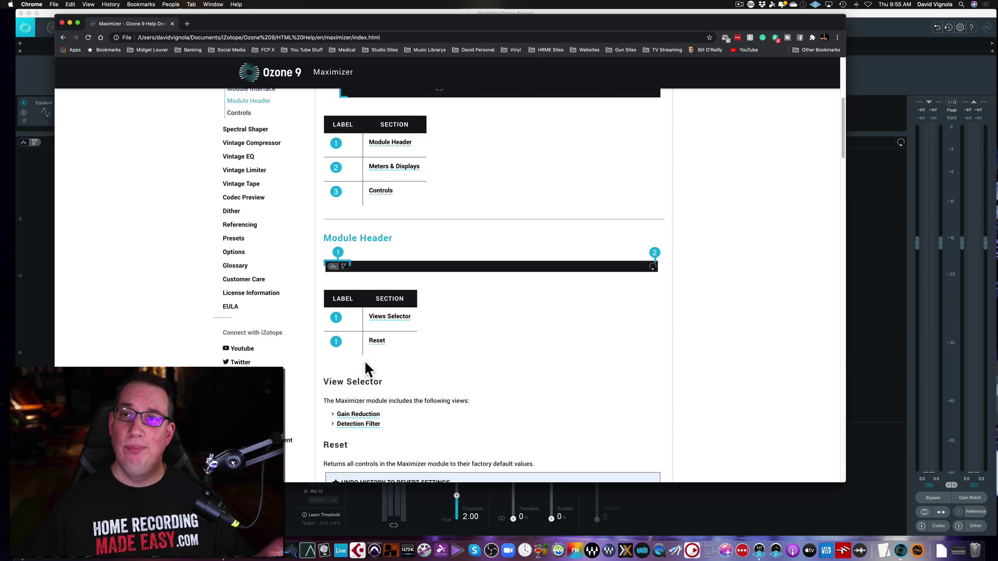
{"action": "scroll", "coordinate": [365, 369], "scroll_direction": "up", "scroll_amount": 10}
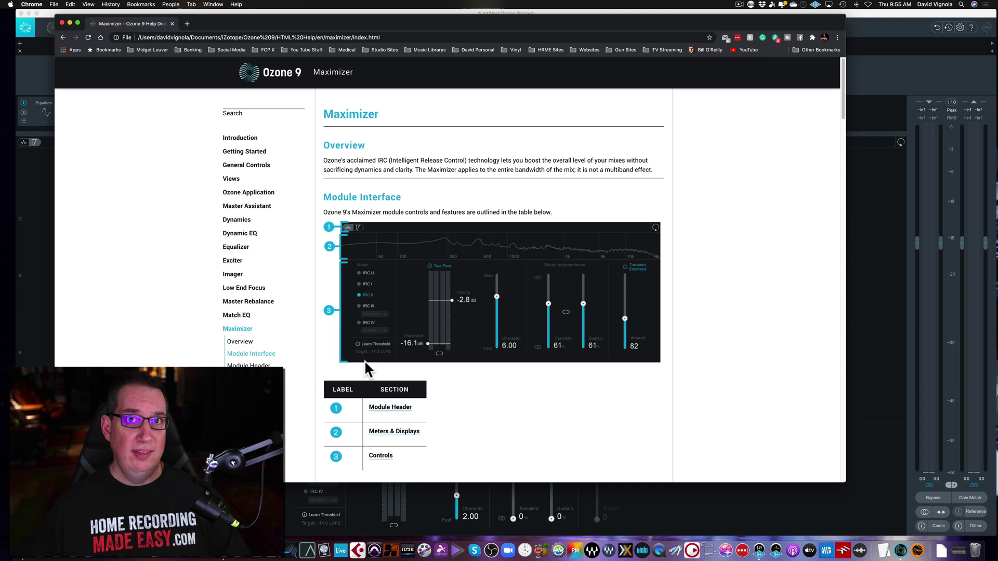
{"action": "scroll", "coordinate": [400, 317], "scroll_direction": "down", "scroll_amount": 20}
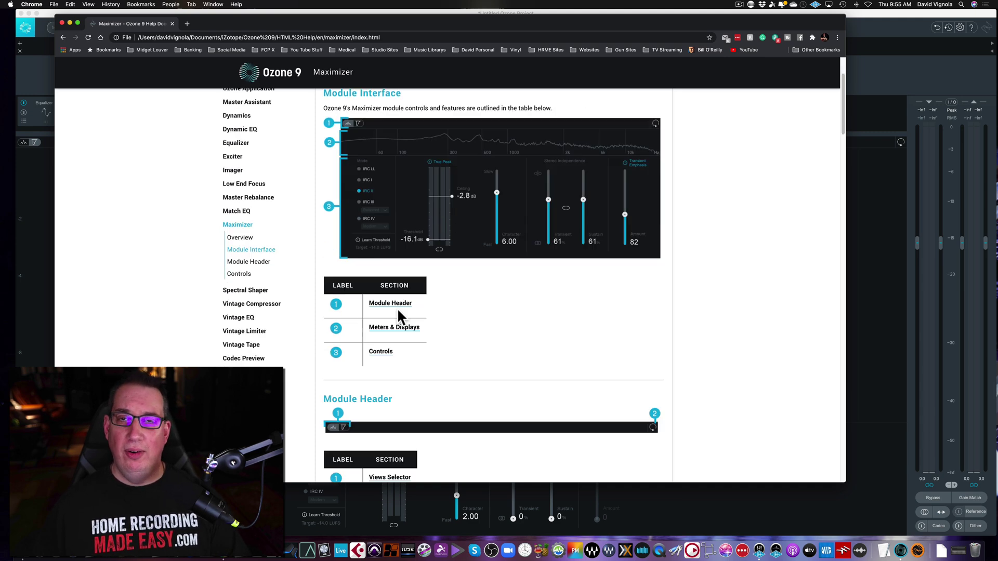
{"action": "scroll", "coordinate": [398, 310], "scroll_direction": "down", "scroll_amount": 6}
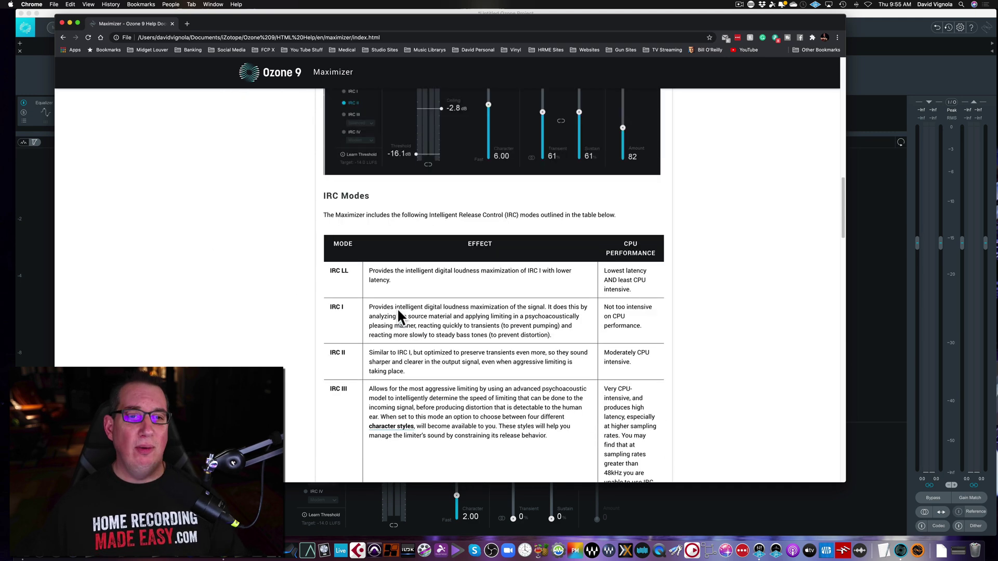
{"action": "scroll", "coordinate": [398, 310], "scroll_direction": "up", "scroll_amount": 20}
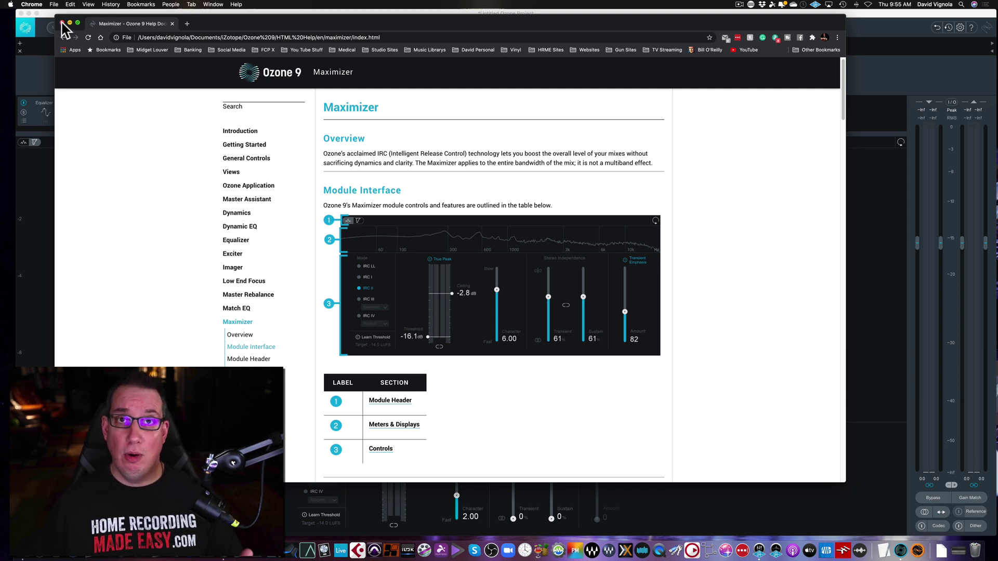
Close the help, then add Equalizer 2 ahead of the Maximizer and remove it again.
{"action": "left_click", "coordinate": [62, 23]}
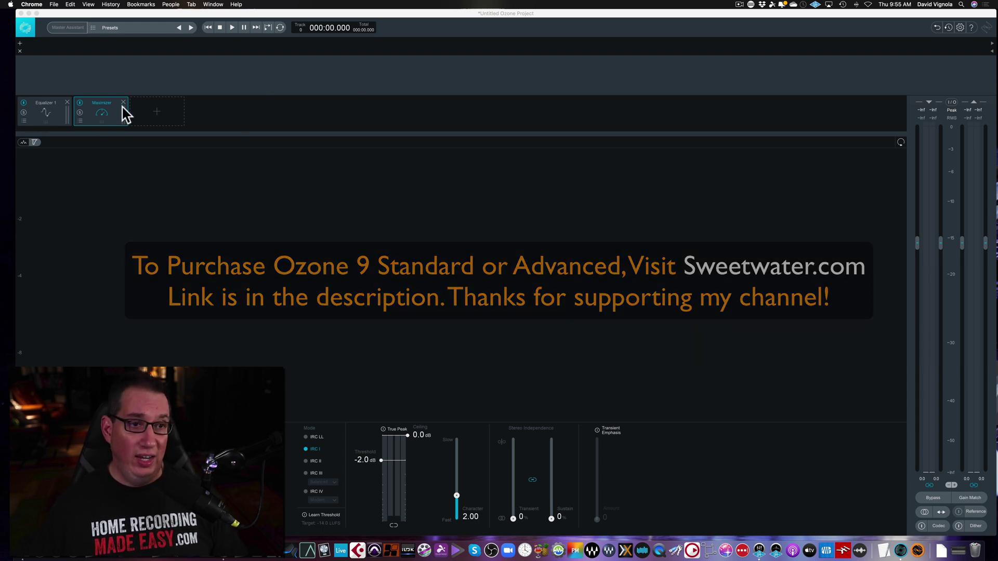
{"action": "left_click", "coordinate": [43, 114]}
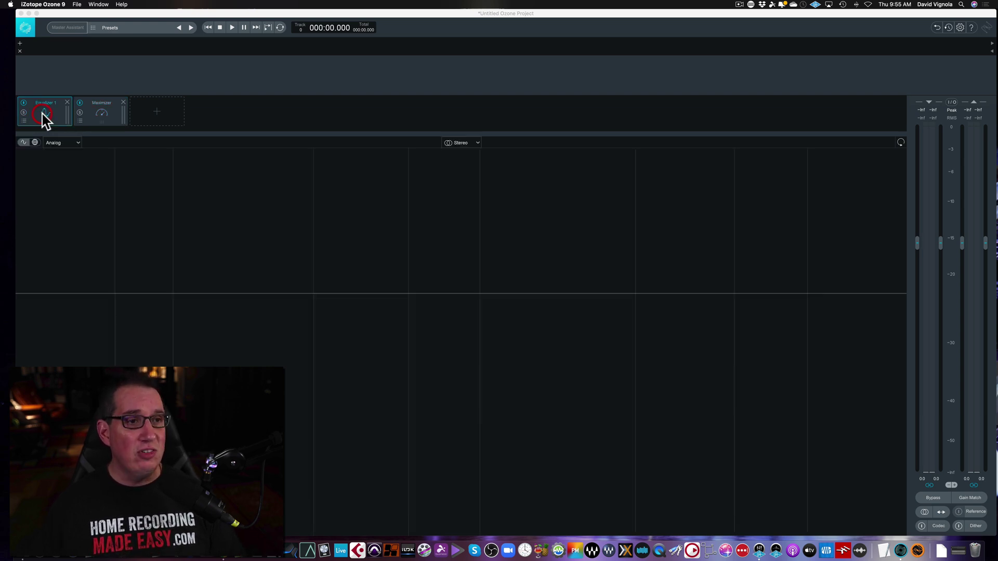
{"action": "left_click", "coordinate": [102, 114]}
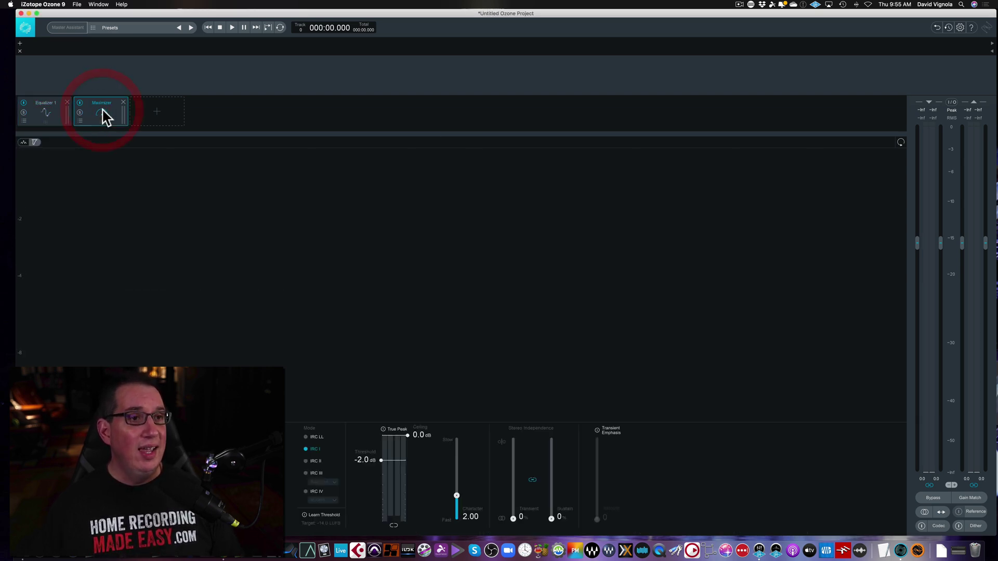
{"action": "left_click", "coordinate": [155, 113]}
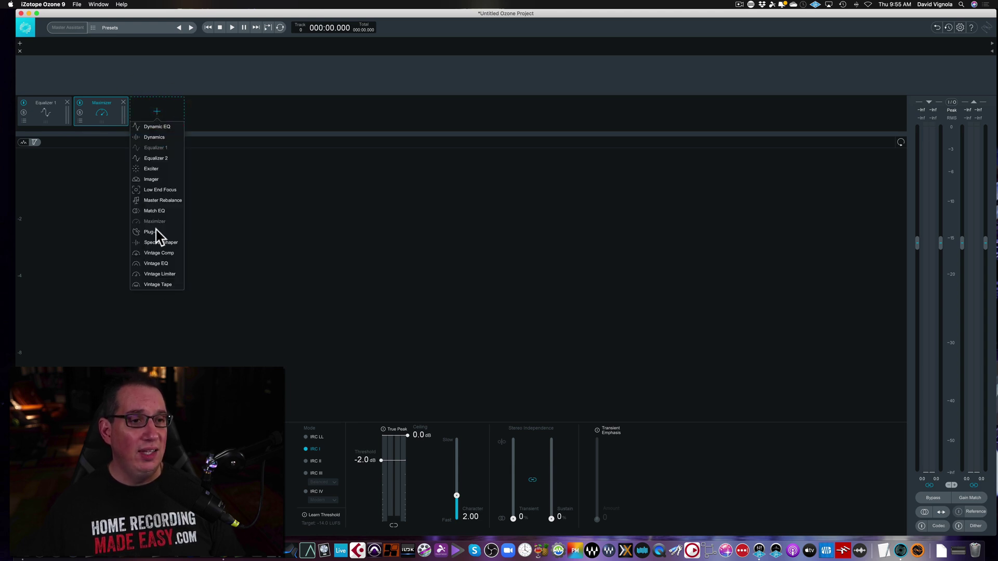
{"action": "left_click", "coordinate": [156, 158]}
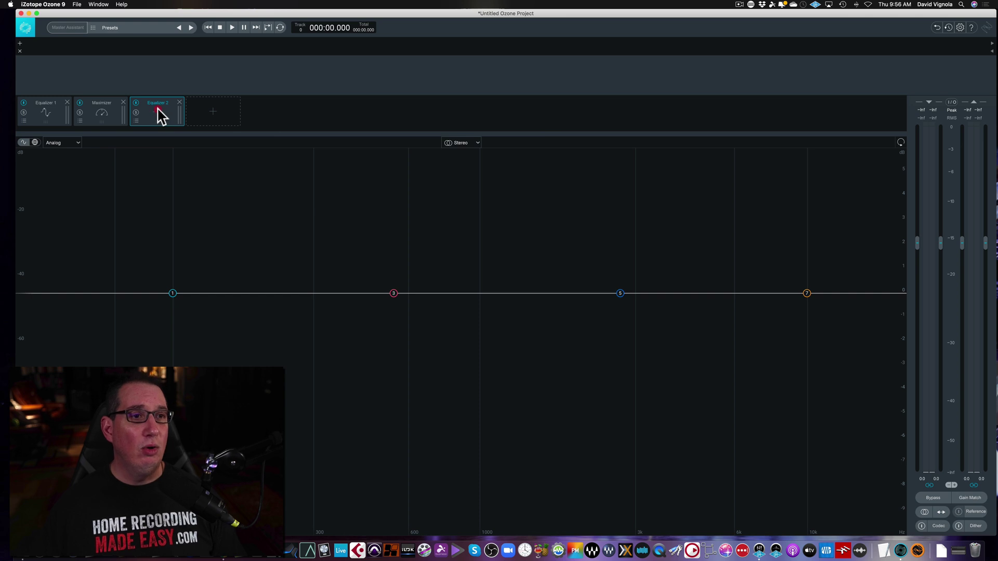
{"action": "left_click_drag", "start_coordinate": [155, 109], "coordinate": [105, 112]}
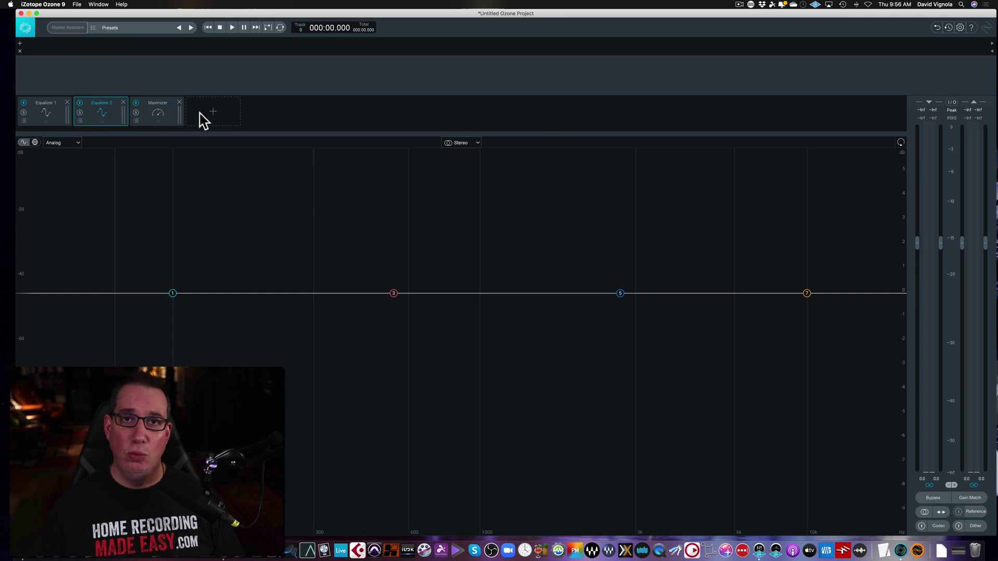
{"action": "left_click", "coordinate": [124, 102]}
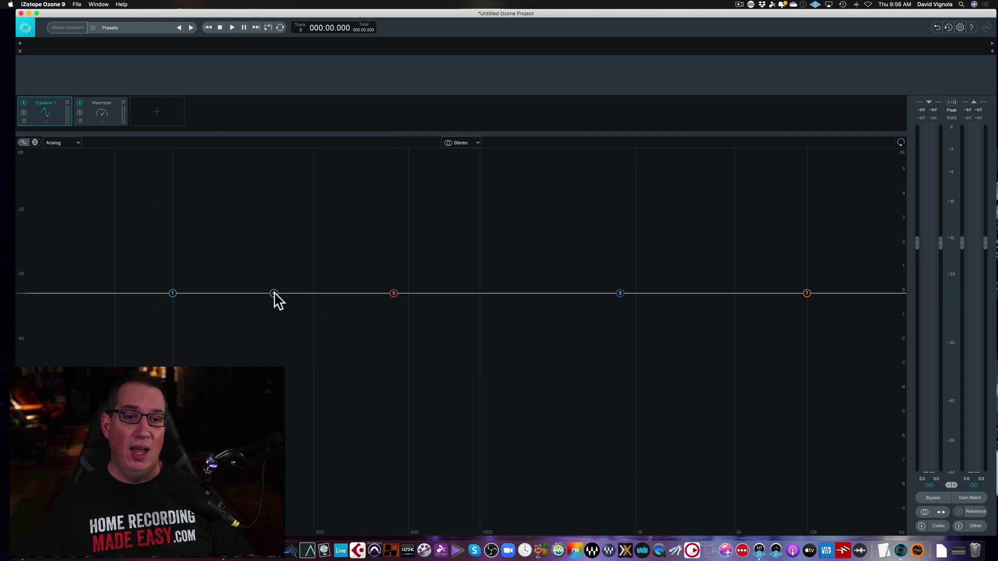
Shape Equalizer 1 with a bass shelf lift, 545 Hz bump, 2.6 kHz boost and 9240 Hz treble cut.
{"action": "left_click", "coordinate": [108, 117]}
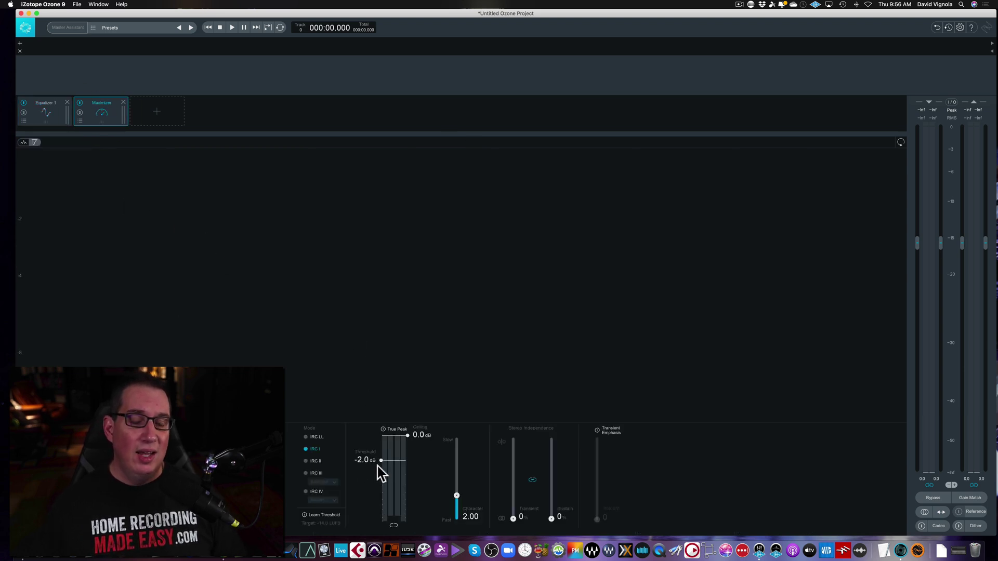
{"action": "left_click", "coordinate": [42, 115]}
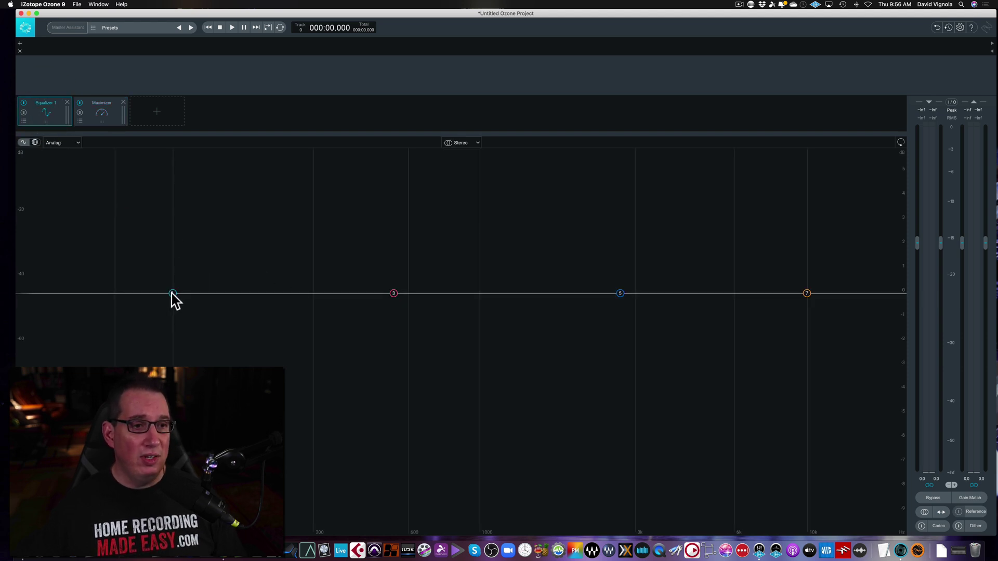
{"action": "left_click_drag", "start_coordinate": [173, 294], "coordinate": [177, 253]}
{"action": "left_click_drag", "start_coordinate": [393, 294], "coordinate": [392, 342]}
{"action": "left_click_drag", "start_coordinate": [620, 294], "coordinate": [624, 249]}
{"action": "left_click_drag", "start_coordinate": [806, 293], "coordinate": [796, 342]}
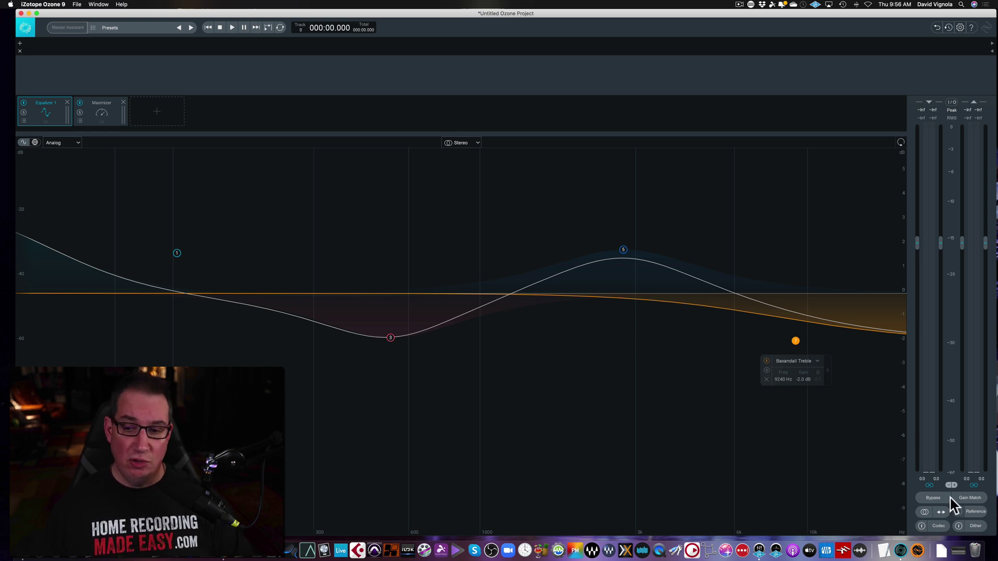
{"action": "left_click_drag", "start_coordinate": [926, 502], "coordinate": [994, 544]}
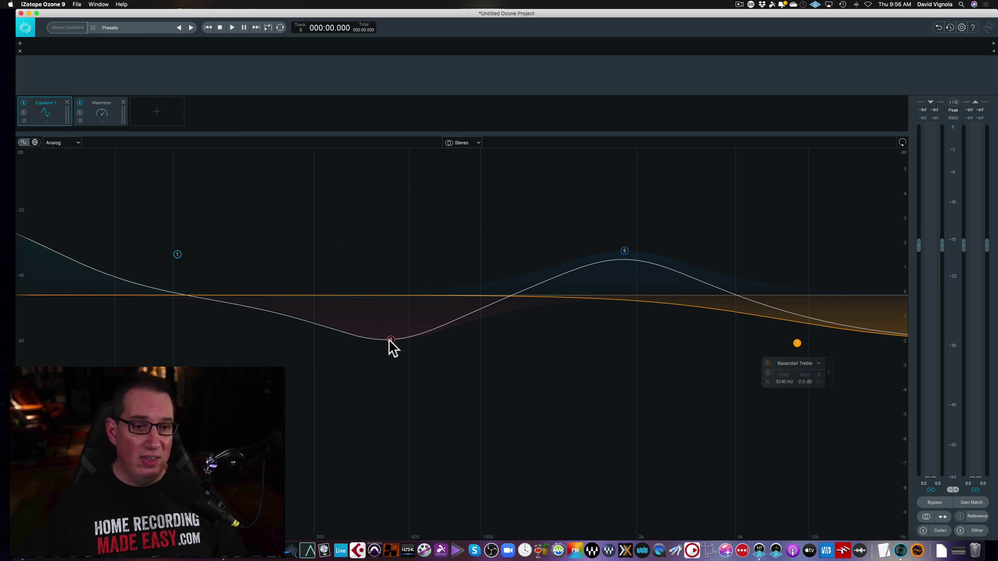
{"action": "left_click_drag", "start_coordinate": [391, 340], "coordinate": [395, 261]}
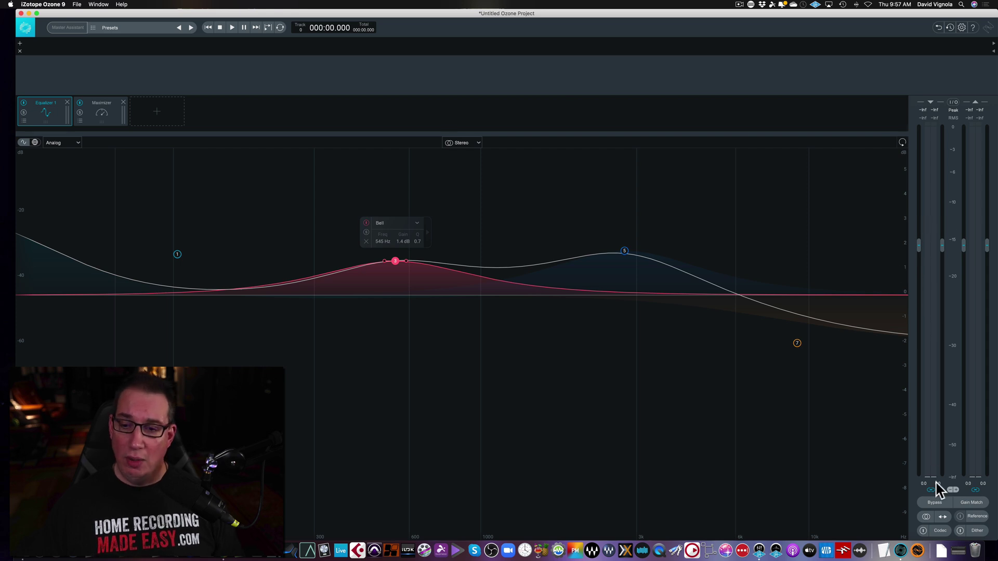
{"action": "left_click", "coordinate": [933, 501]}
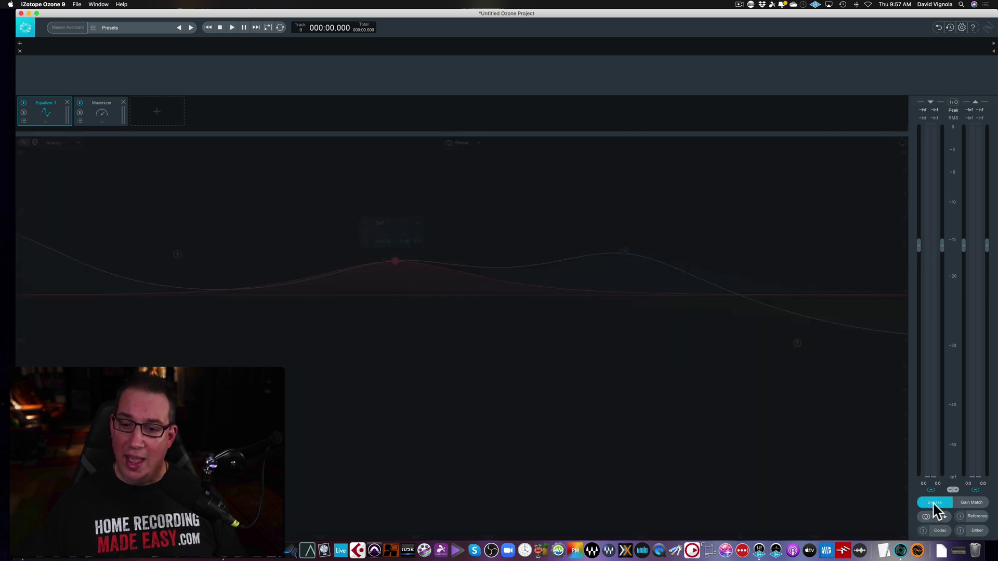
{"action": "left_click", "coordinate": [933, 502]}
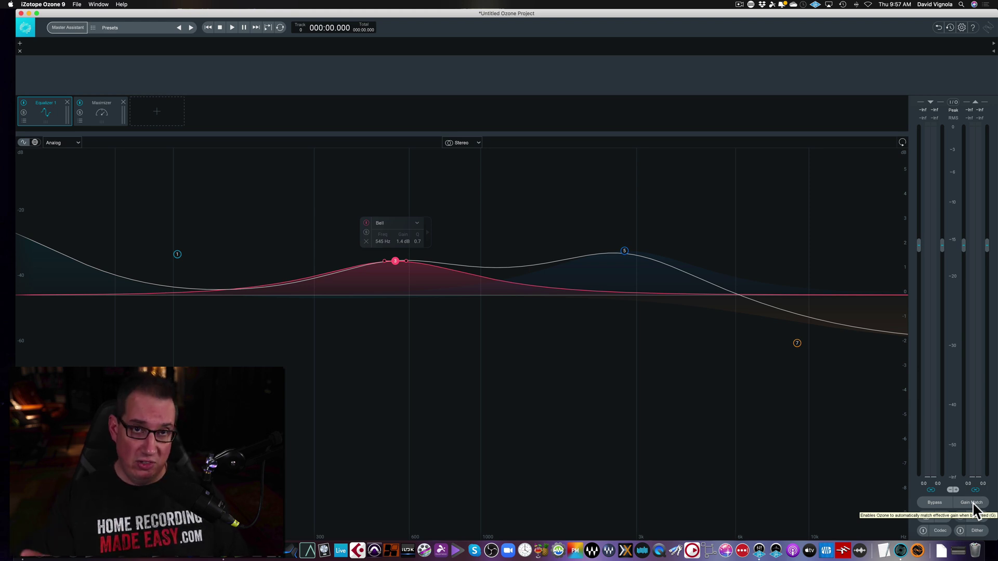
{"action": "left_click", "coordinate": [930, 503]}
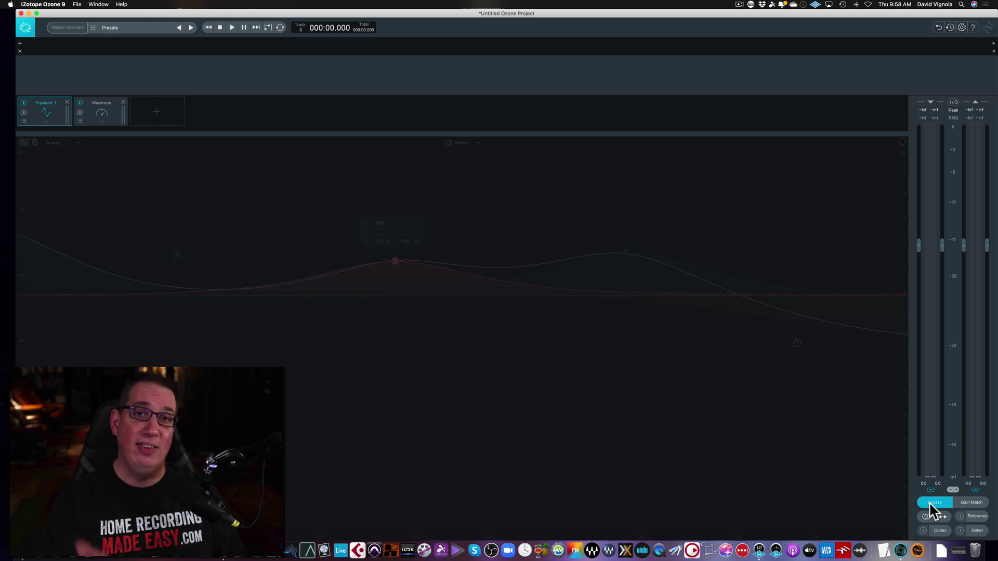
{"action": "left_click", "coordinate": [971, 503]}
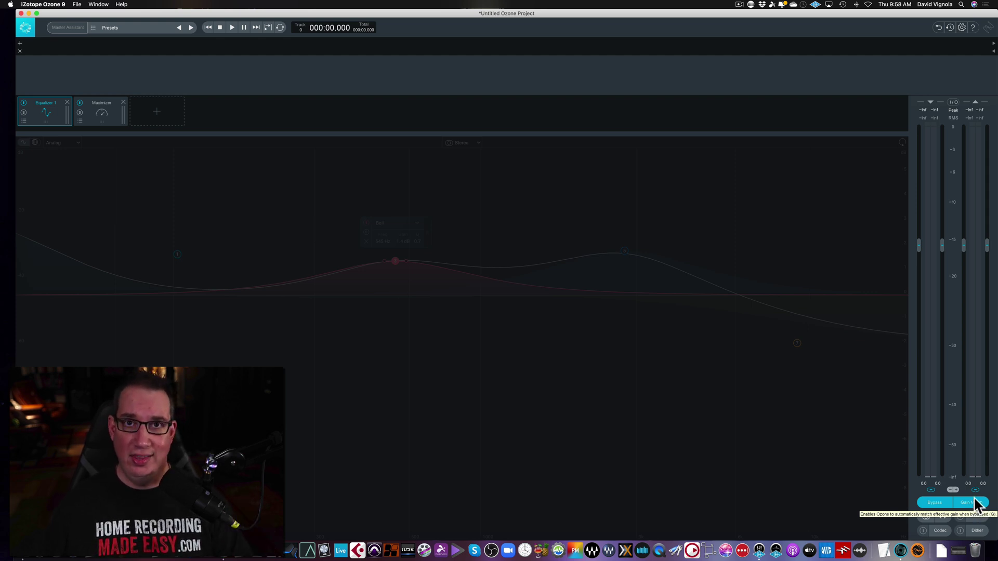
{"action": "left_click", "coordinate": [934, 502]}
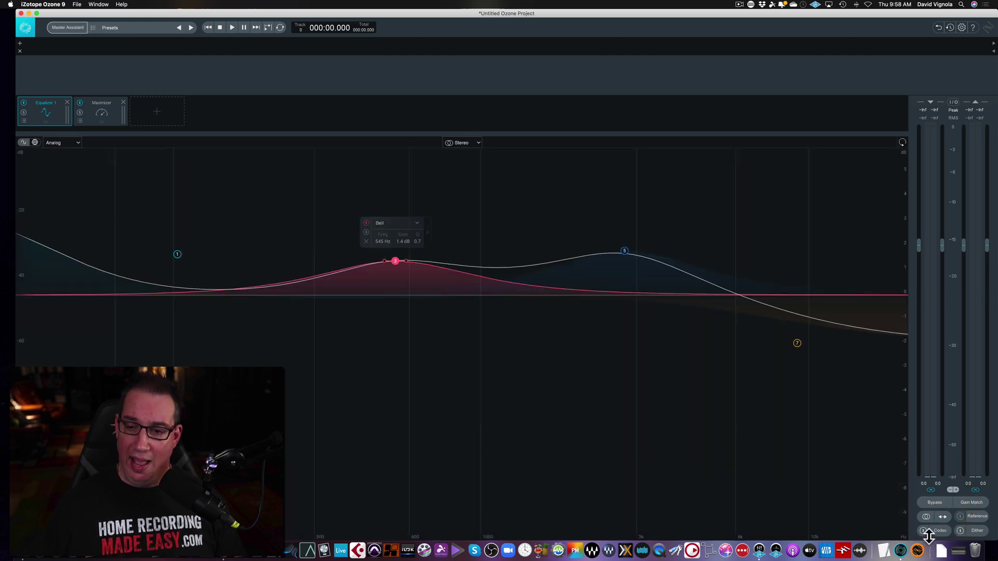
{"action": "left_click", "coordinate": [925, 516]}
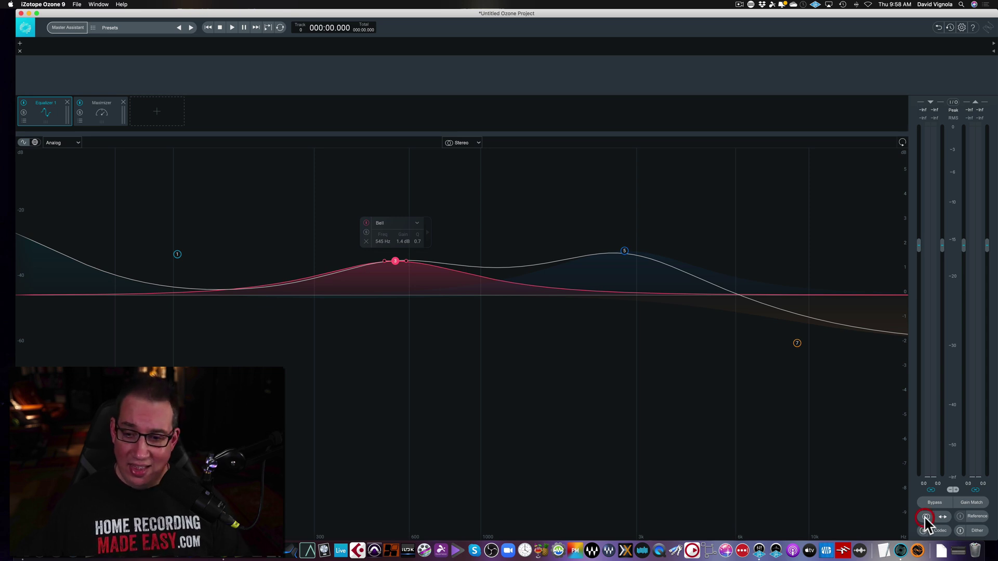
{"action": "left_click", "coordinate": [925, 516]}
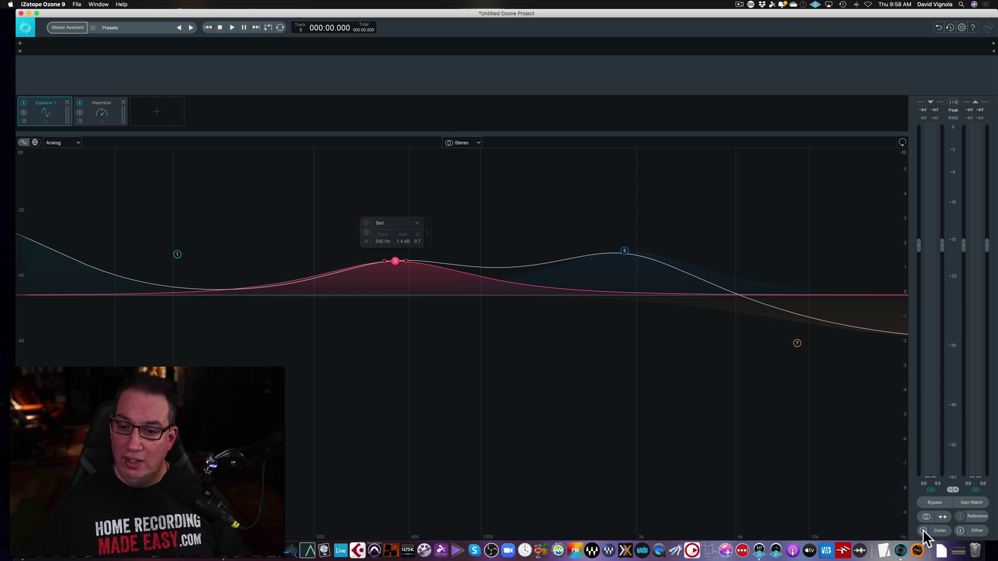
{"action": "left_click", "coordinate": [921, 531]}
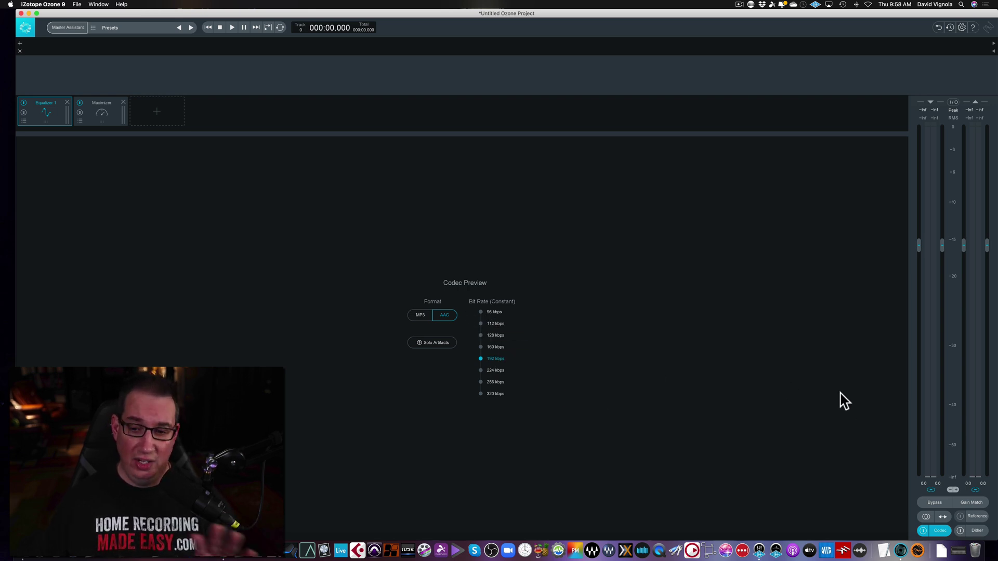
{"action": "left_click", "coordinate": [918, 528]}
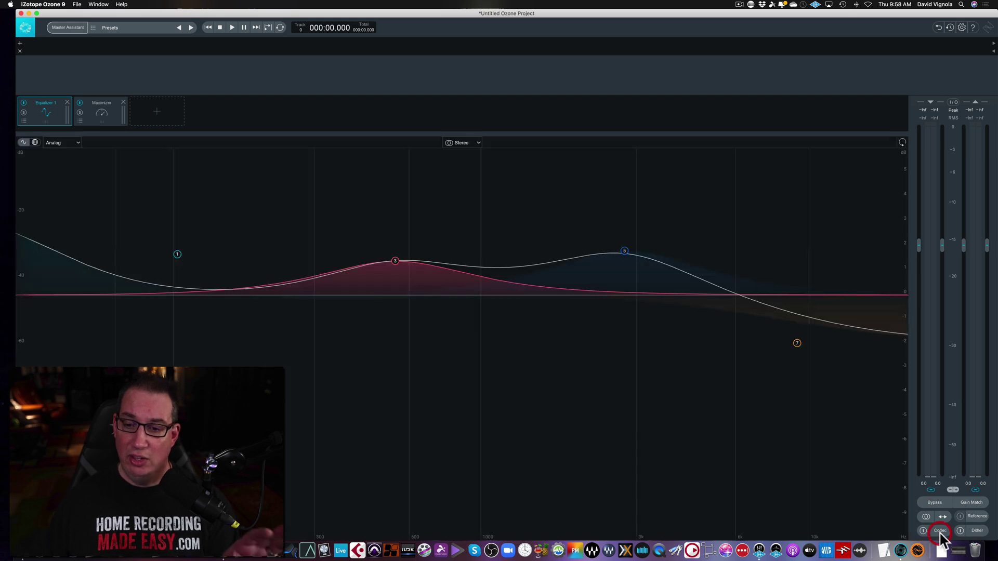
{"action": "left_click", "coordinate": [960, 531]}
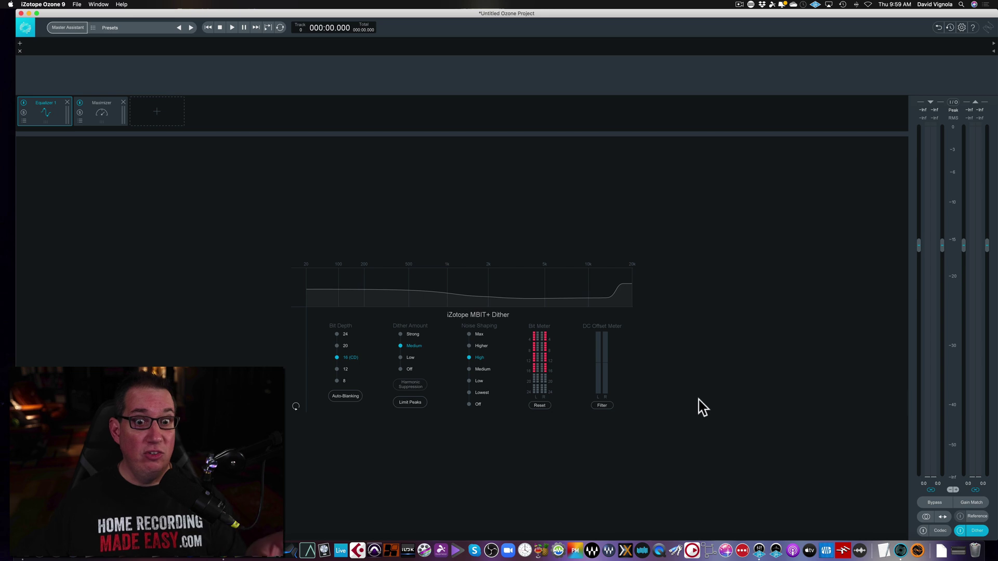
{"action": "left_click", "coordinate": [972, 530]}
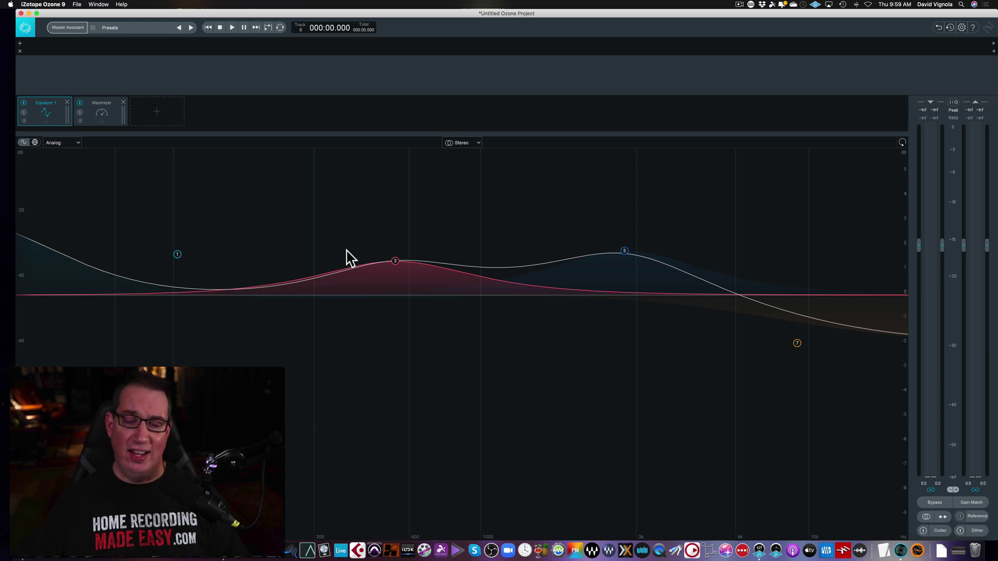
{"action": "left_click", "coordinate": [157, 116]}
{"action": "left_click", "coordinate": [211, 118]}
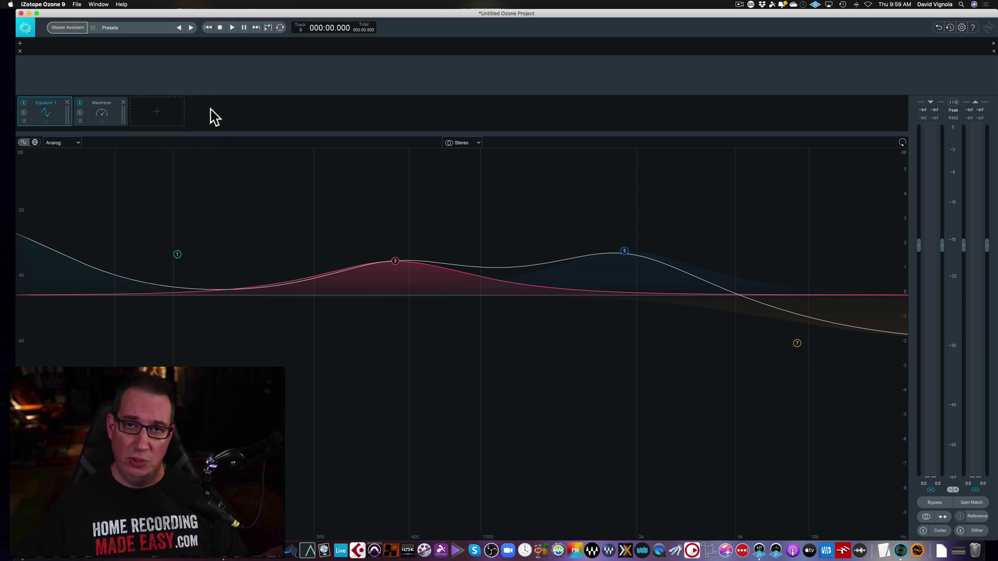